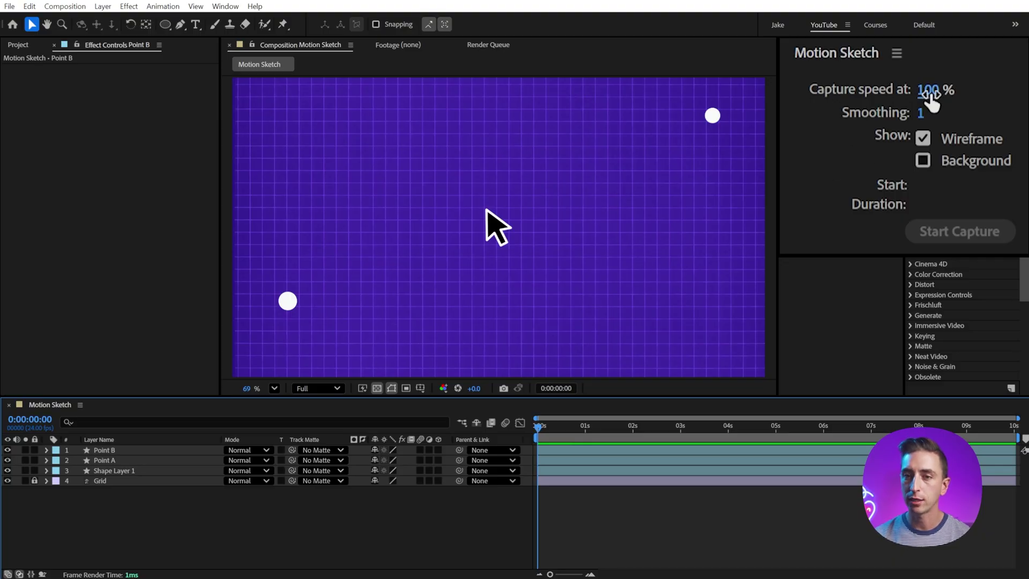
{"action": "mouse_move", "coordinate": [929, 92]}
{"action": "left_mouse_down"}
{"action": "mouse_move", "coordinate": [998, 90]}
{"action": "mouse_move", "coordinate": [829, 98]}
{"action": "mouse_move", "coordinate": [951, 98]}
{"action": "left_mouse_up"}
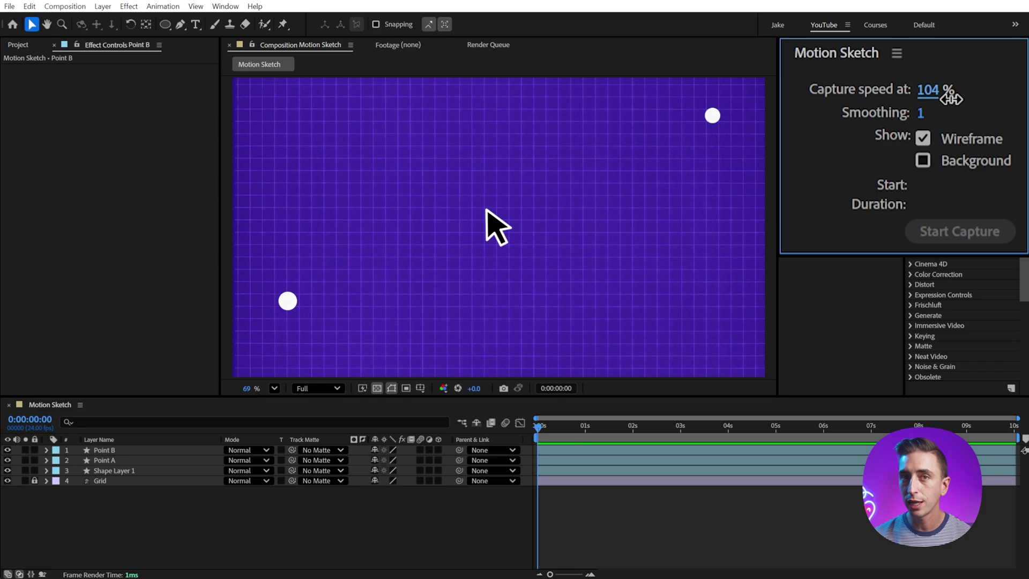
{"action": "left_click", "coordinate": [932, 89]}
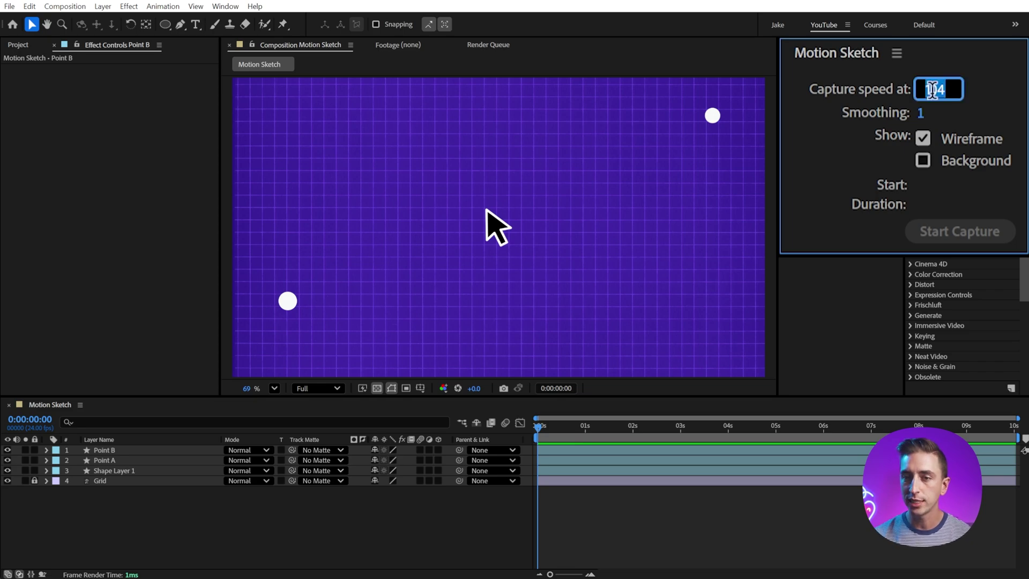
{"action": "type", "text": "100"}
{"action": "key", "text": "Return"}
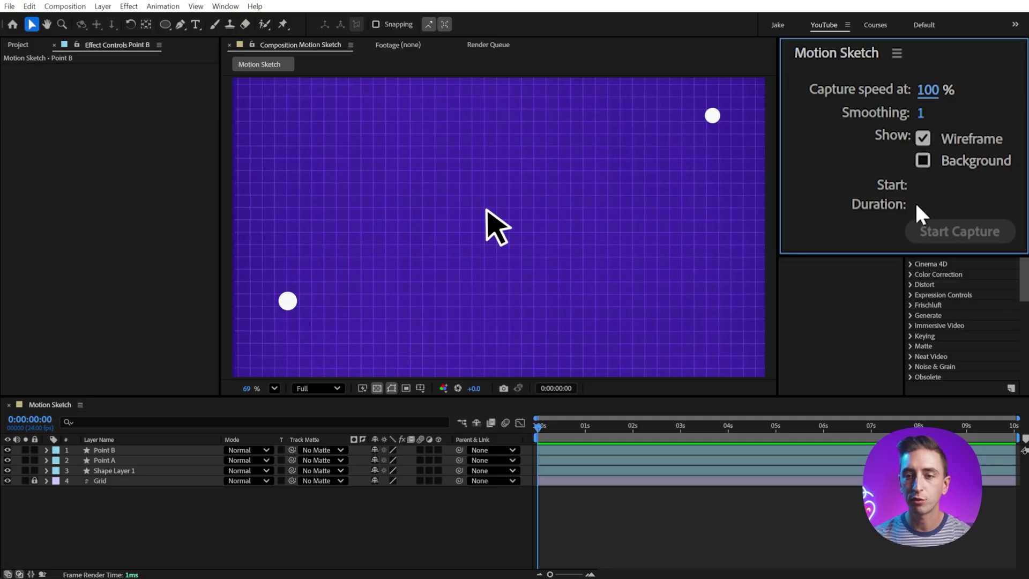
- Record a looping Motion Sketch path for Shape Layer 1 across the grid, ending near the lower-left dot
{"action": "left_click", "coordinate": [495, 224]}
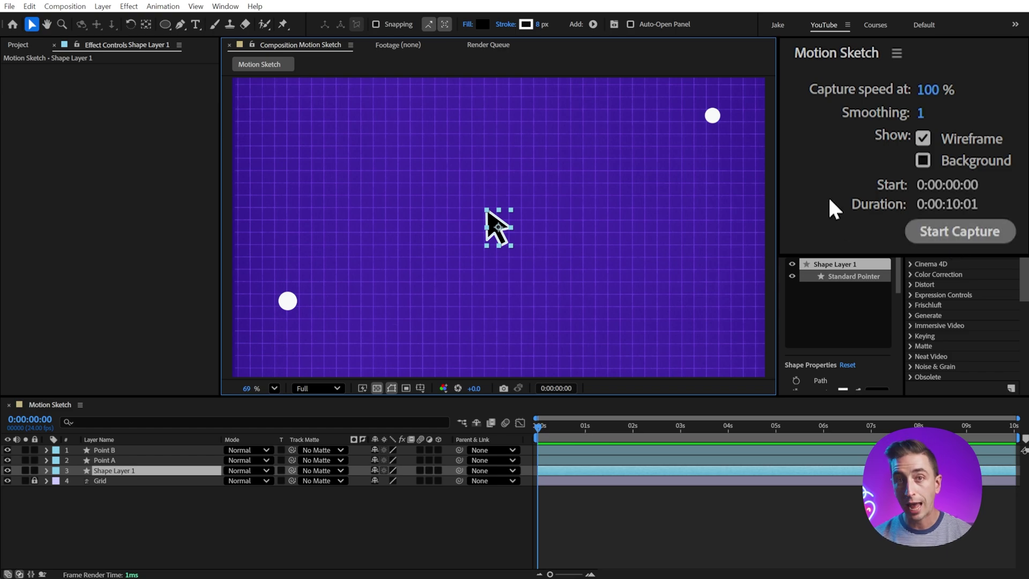
{"action": "left_click", "coordinate": [917, 228]}
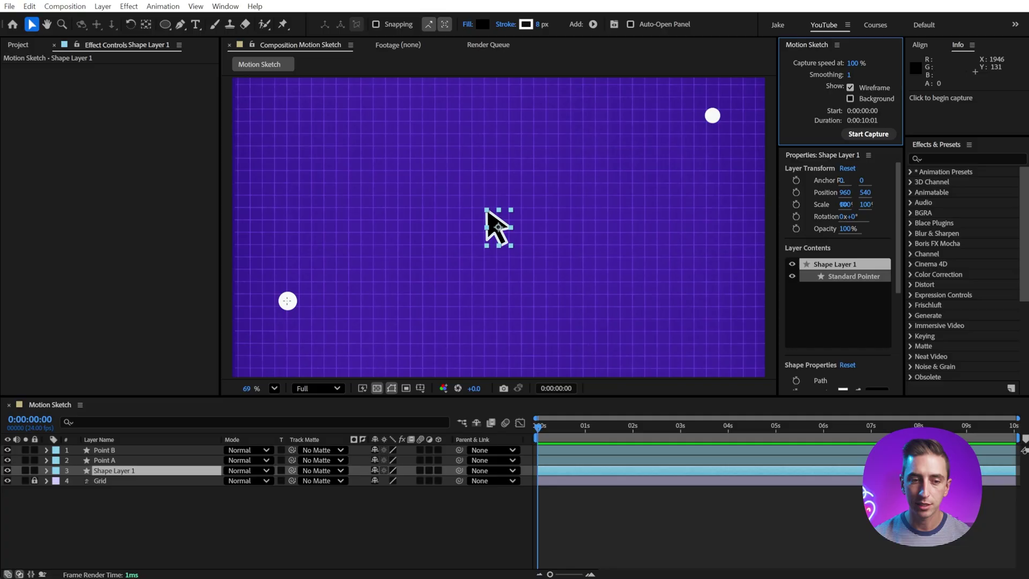
{"action": "mouse_move", "coordinate": [489, 223]}
{"action": "left_mouse_down"}
{"action": "mouse_move", "coordinate": [484, 257]}
{"action": "mouse_move", "coordinate": [480, 168]}
{"action": "mouse_move", "coordinate": [424, 241]}
{"action": "mouse_move", "coordinate": [590, 229]}
{"action": "mouse_move", "coordinate": [674, 322]}
{"action": "mouse_move", "coordinate": [550, 236]}
{"action": "mouse_move", "coordinate": [666, 168]}
{"action": "mouse_move", "coordinate": [574, 133]}
{"action": "mouse_move", "coordinate": [338, 192]}
{"action": "mouse_move", "coordinate": [376, 131]}
{"action": "mouse_move", "coordinate": [403, 247]}
{"action": "mouse_move", "coordinate": [604, 234]}
{"action": "mouse_move", "coordinate": [689, 141]}
{"action": "left_mouse_up"}
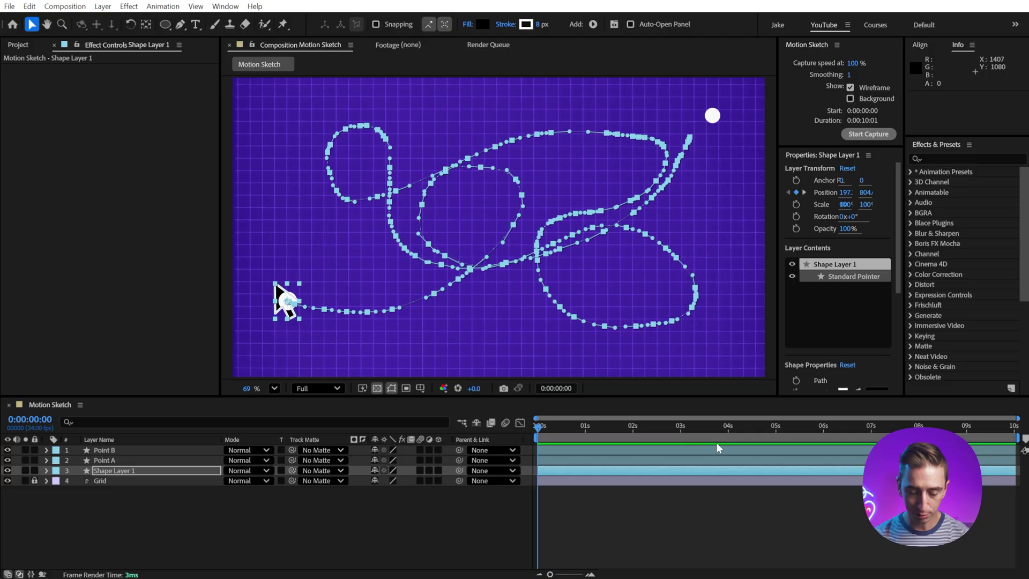
- Reveal Shape Layer 1's Position keyframes and preview the recorded motion
{"action": "key", "text": "u"}
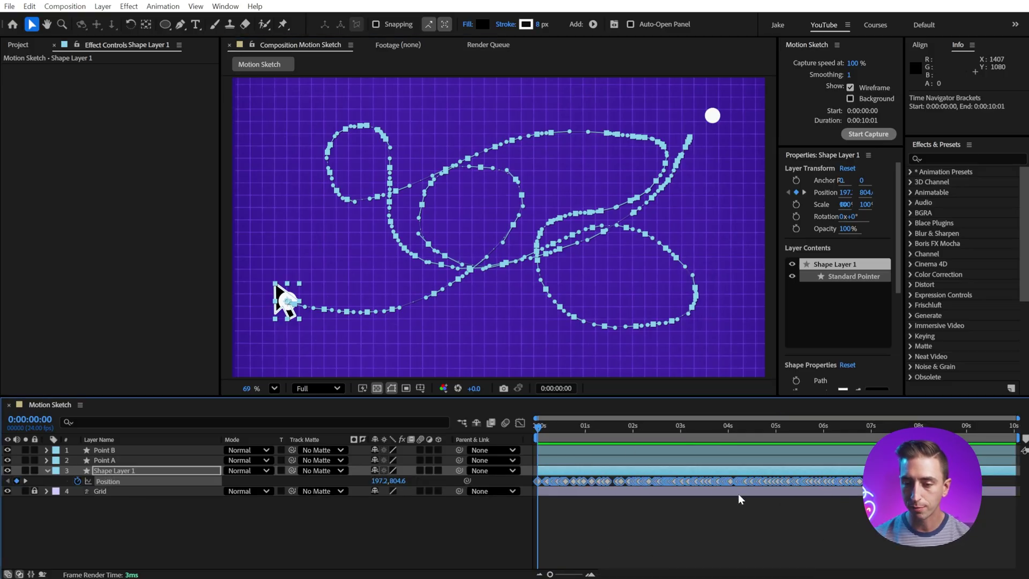
{"action": "key", "text": "space"}
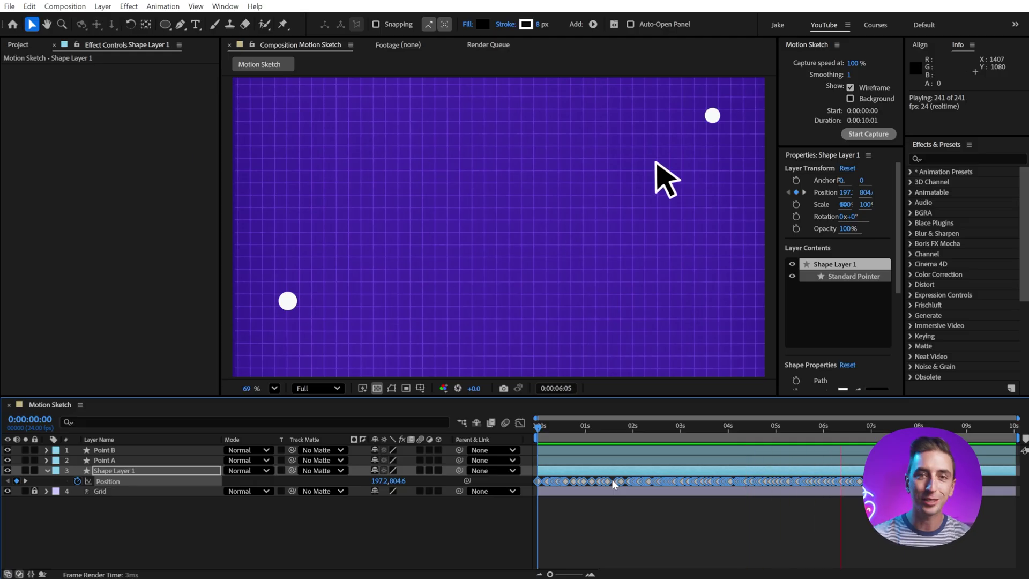
{"action": "key", "text": "space"}
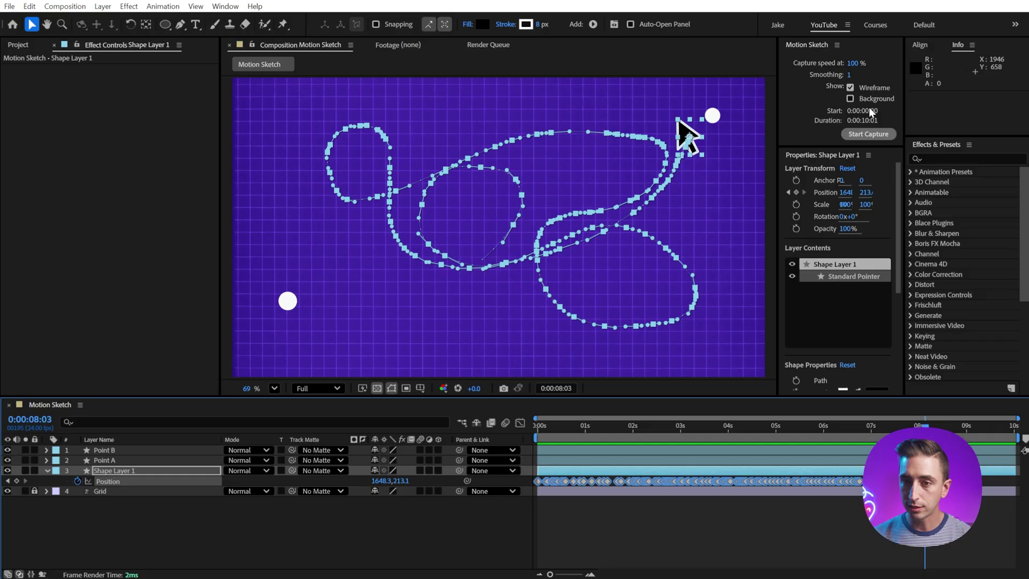
- Try adjusting the work area ends, then undo those changes and the recorded sketch
{"action": "left_click_drag", "start_coordinate": [1017, 437], "coordinate": [876, 438]}
{"action": "left_click_drag", "start_coordinate": [536, 438], "coordinate": [684, 438]}
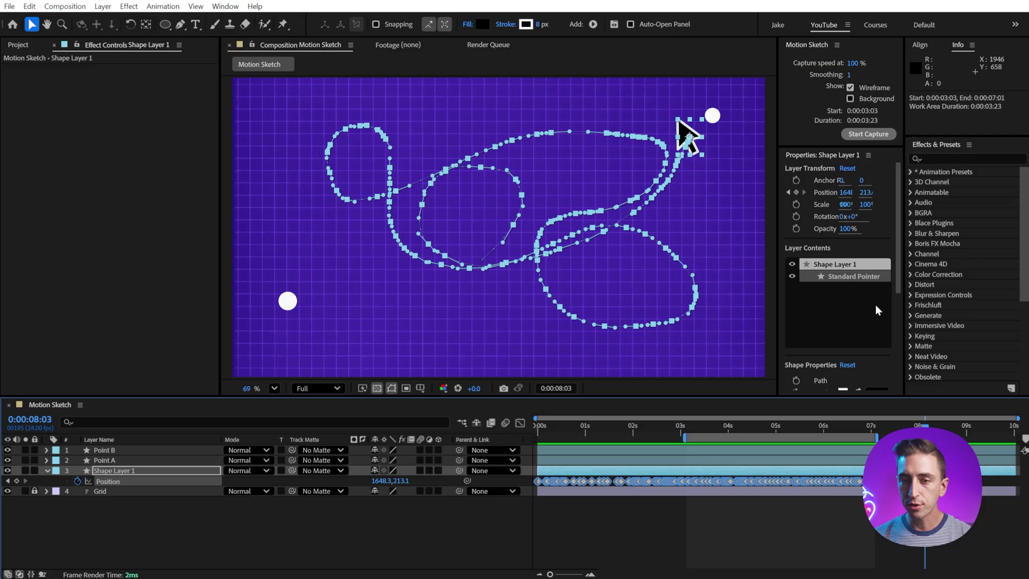
{"action": "left_click_drag", "start_coordinate": [814, 438], "coordinate": [757, 438]}
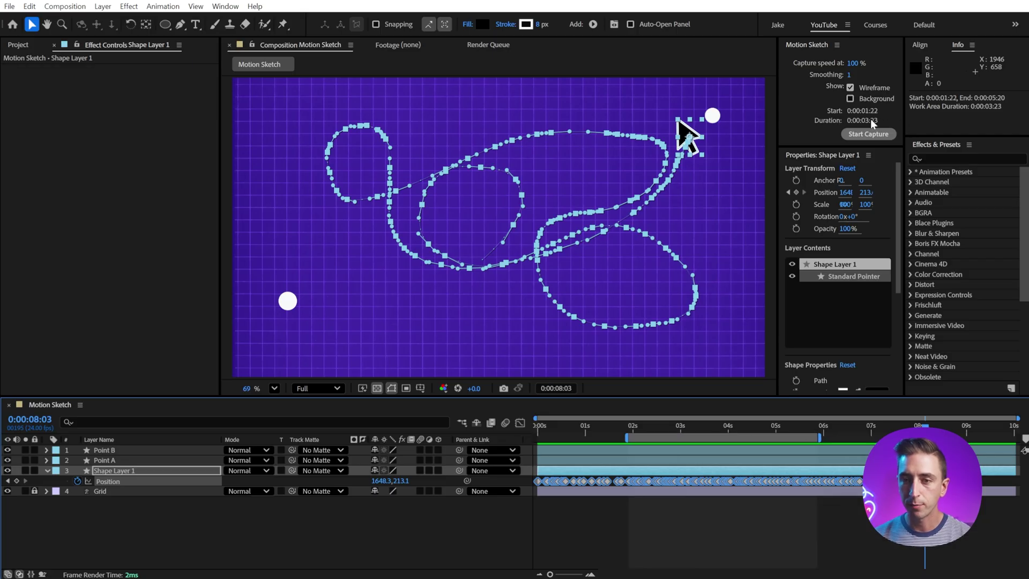
{"action": "key", "text": "ctrl+z"}
{"action": "key", "text": "ctrl+z"}
{"action": "key", "text": "ctrl+z"}
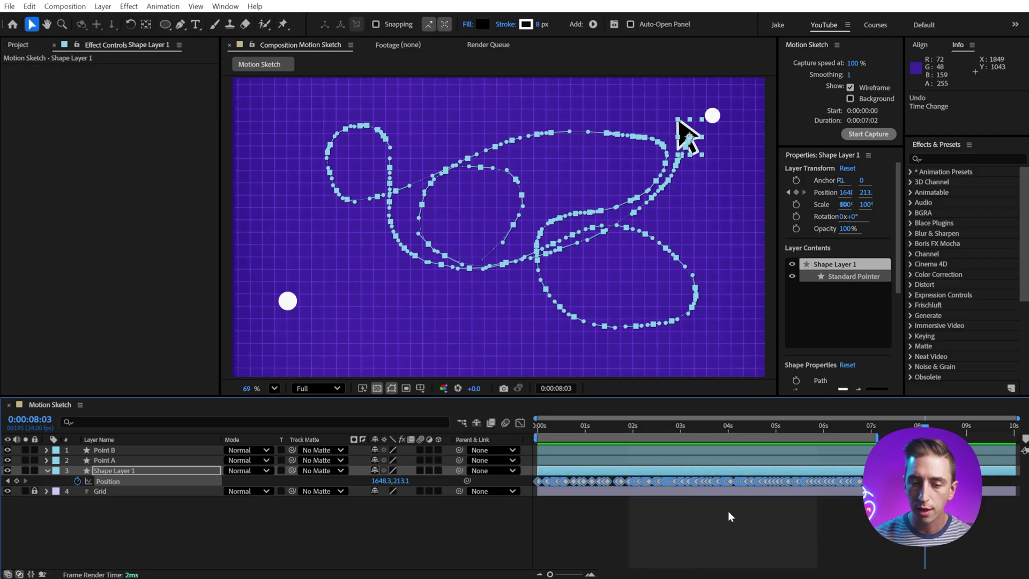
{"action": "key", "text": "ctrl+z"}
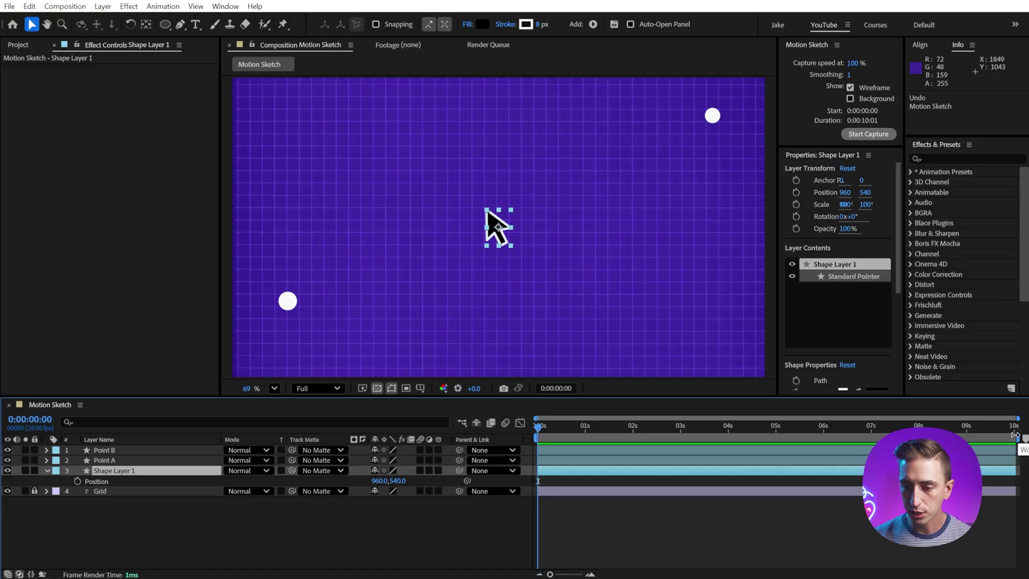
{"action": "key", "text": "ctrl+z"}
- Set the work area to start at one second, record a short sketch, then undo it
{"action": "left_click_drag", "start_coordinate": [538, 438], "coordinate": [601, 438]}
{"action": "mouse_move", "coordinate": [773, 438]}
{"action": "left_mouse_down"}
{"action": "mouse_move", "coordinate": [655, 437]}
{"action": "mouse_move", "coordinate": [667, 437]}
{"action": "left_mouse_up"}
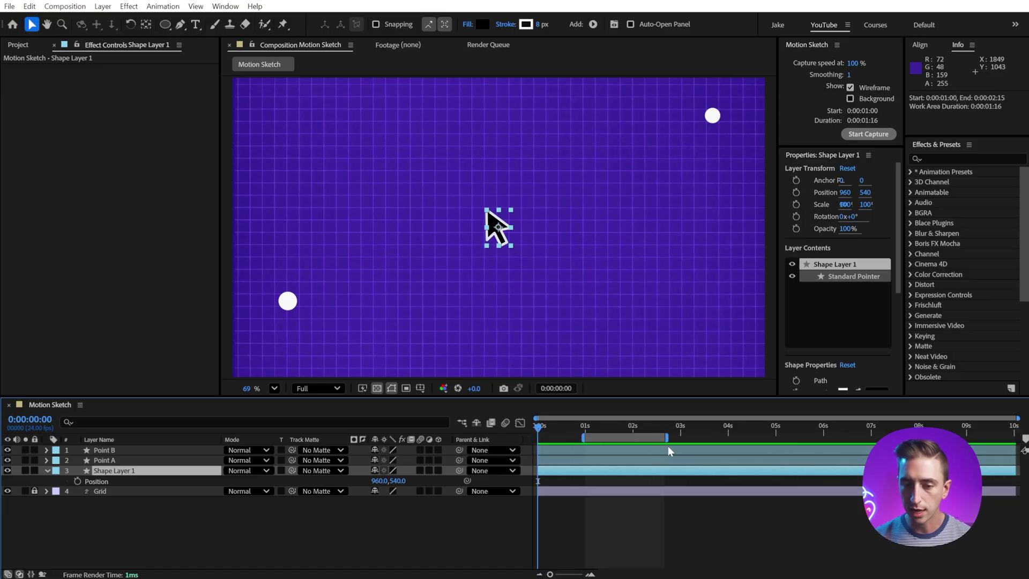
{"action": "left_click", "coordinate": [868, 134]}
{"action": "mouse_move", "coordinate": [459, 187]}
{"action": "left_mouse_down"}
{"action": "mouse_move", "coordinate": [432, 260]}
{"action": "mouse_move", "coordinate": [302, 263]}
{"action": "mouse_move", "coordinate": [487, 314]}
{"action": "mouse_move", "coordinate": [670, 183]}
{"action": "mouse_move", "coordinate": [670, 172]}
{"action": "left_mouse_up"}
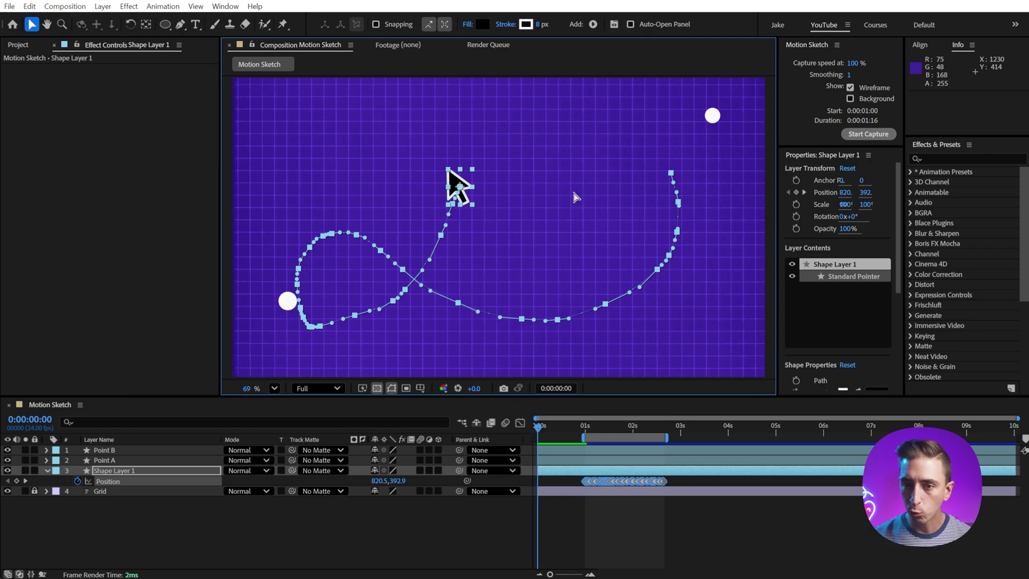
{"action": "key", "text": "ctrl+z"}
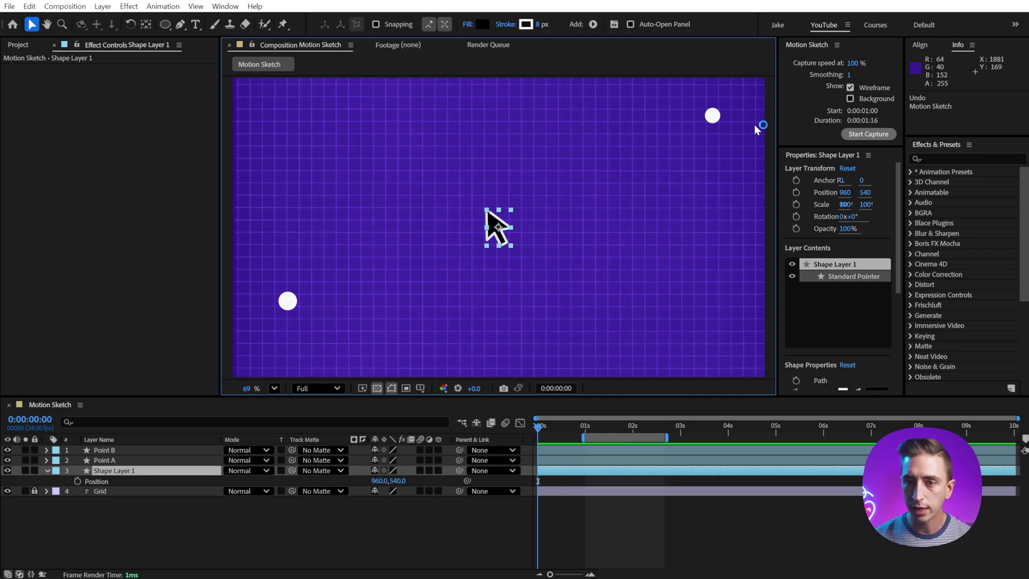
- Reset the work area to the full 10 seconds and set Capture speed to 50%
{"action": "double_click", "coordinate": [606, 433]}
{"action": "left_click", "coordinate": [856, 62]}
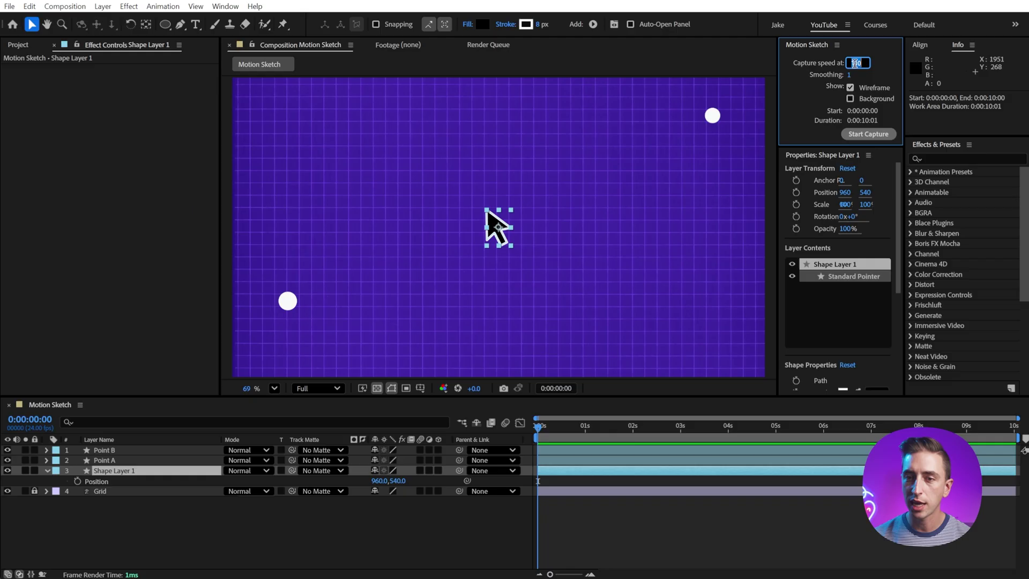
{"action": "type", "text": "50"}
{"action": "key", "text": "Return"}
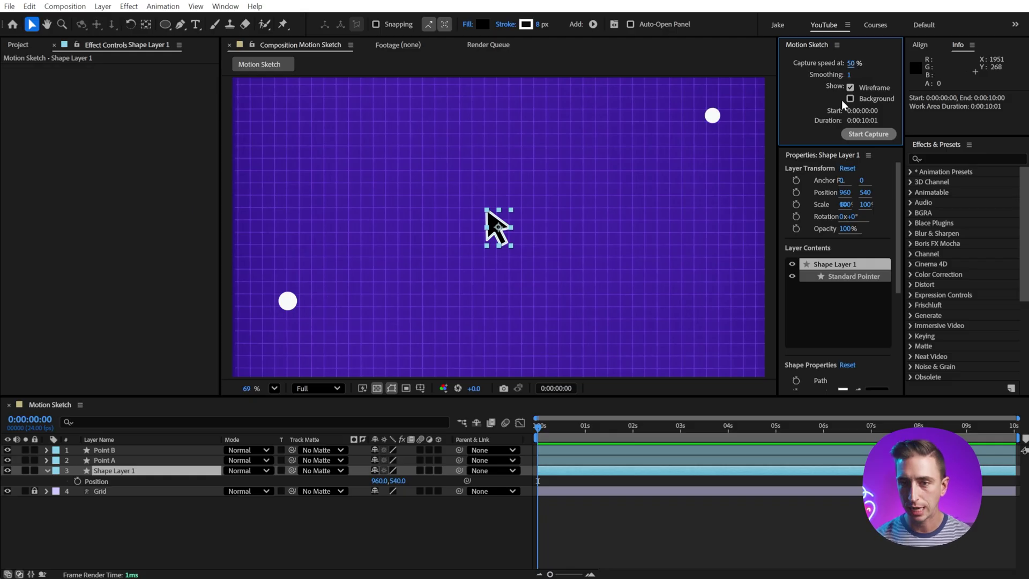
- Record a pointer path at 50% speed and preview it
{"action": "left_click", "coordinate": [868, 134]}
{"action": "mouse_move", "coordinate": [412, 223]}
{"action": "left_mouse_down"}
{"action": "mouse_move", "coordinate": [291, 228]}
{"action": "mouse_move", "coordinate": [334, 183]}
{"action": "mouse_move", "coordinate": [395, 199]}
{"action": "mouse_move", "coordinate": [467, 255]}
{"action": "mouse_move", "coordinate": [606, 283]}
{"action": "mouse_move", "coordinate": [666, 225]}
{"action": "mouse_move", "coordinate": [628, 159]}
{"action": "mouse_move", "coordinate": [568, 165]}
{"action": "mouse_move", "coordinate": [506, 276]}
{"action": "mouse_move", "coordinate": [431, 301]}
{"action": "mouse_move", "coordinate": [364, 239]}
{"action": "mouse_move", "coordinate": [413, 214]}
{"action": "mouse_move", "coordinate": [541, 291]}
{"action": "mouse_move", "coordinate": [641, 264]}
{"action": "mouse_move", "coordinate": [705, 184]}
{"action": "left_mouse_up"}
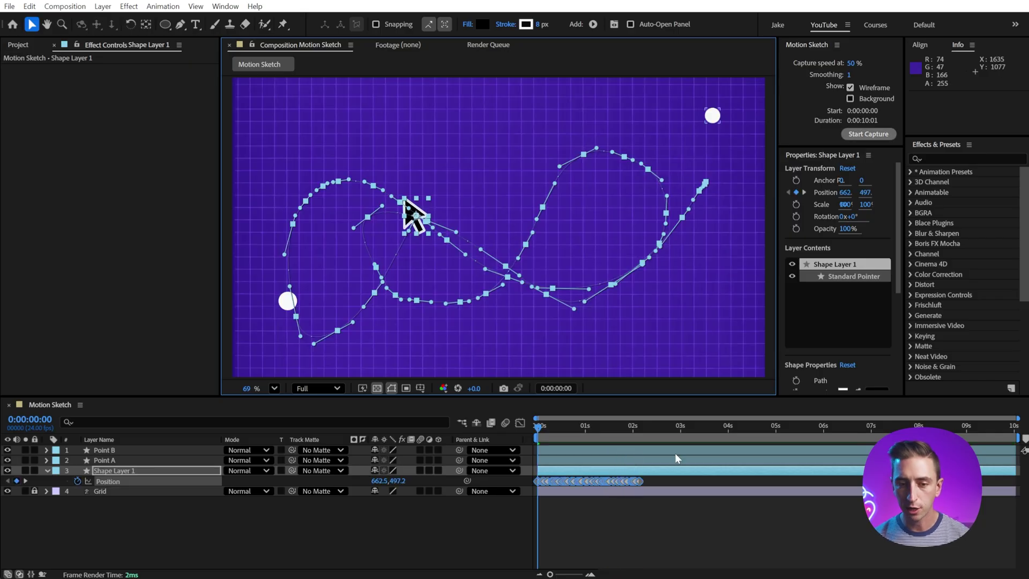
{"action": "key", "text": "space"}
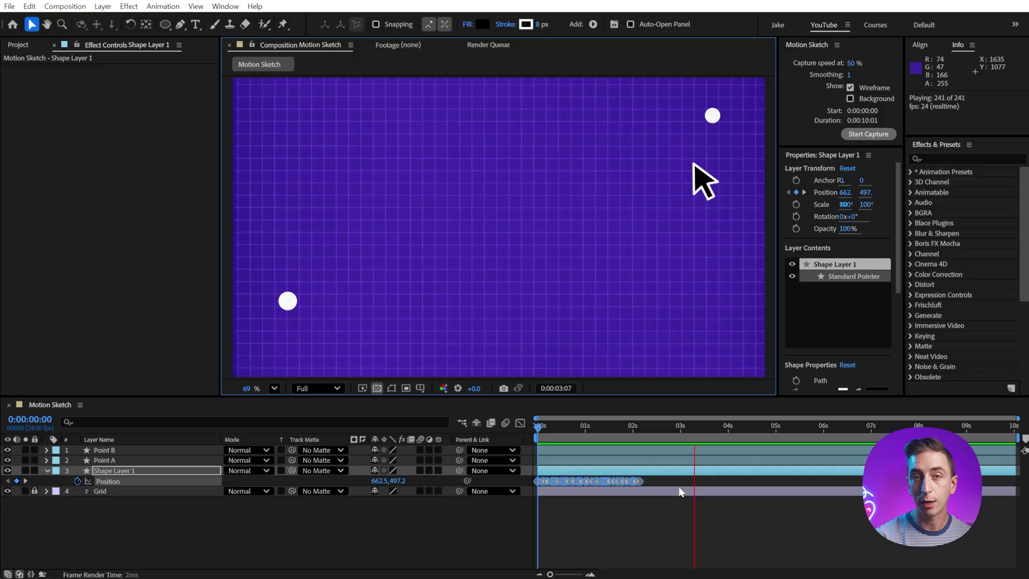
{"action": "key", "text": "space"}
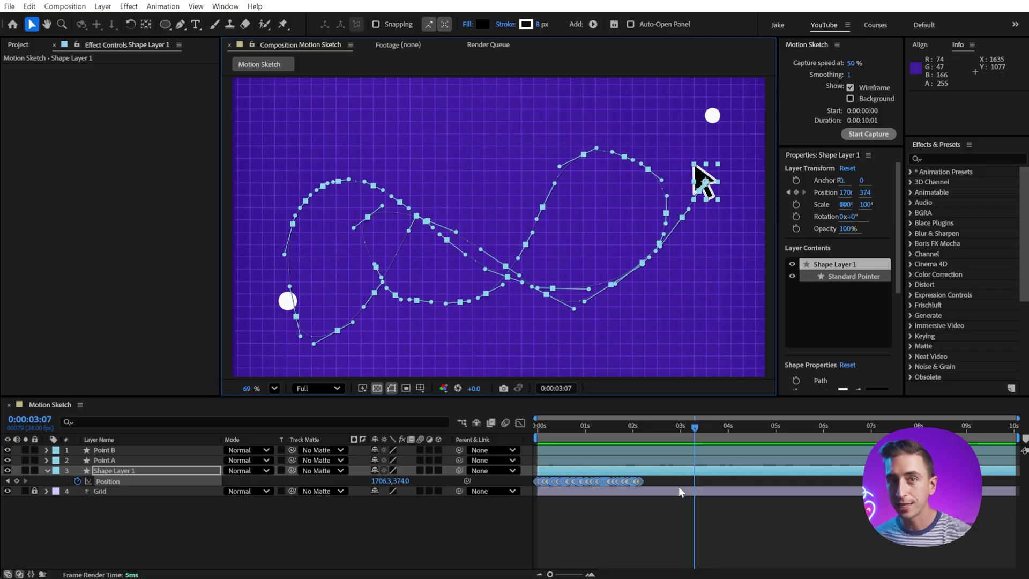
- Undo the half-speed sketch and set Capture speed to 200%
{"action": "key", "text": "ctrl+z"}
{"action": "left_click", "coordinate": [853, 63]}
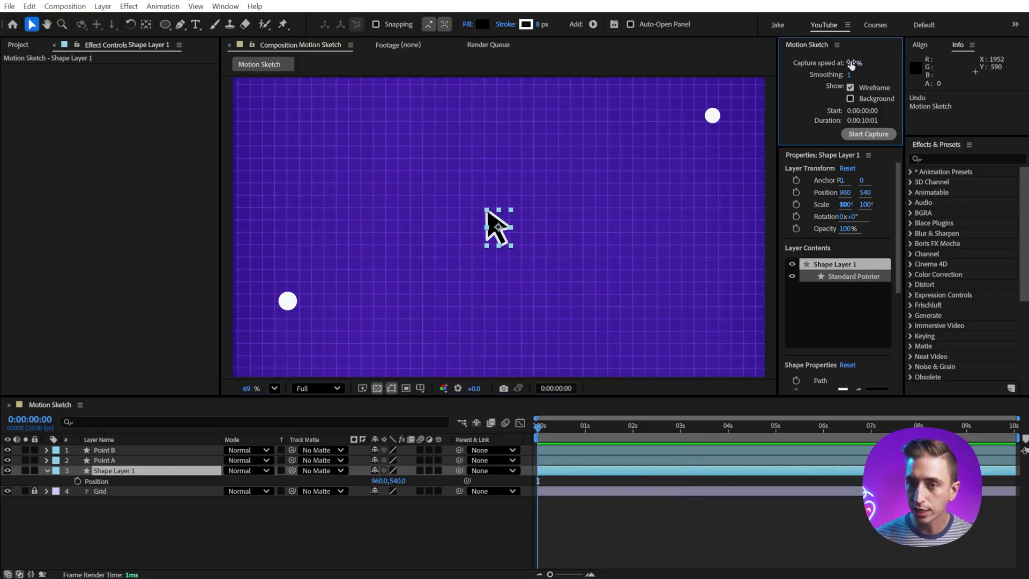
{"action": "type", "text": "00"}
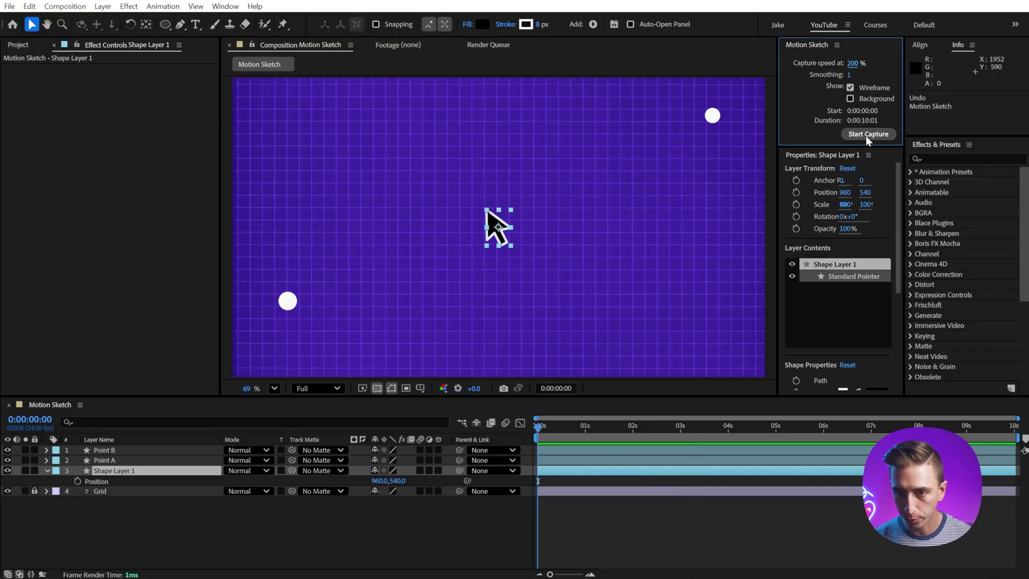
- Record a dense two-loop pointer path at 200% speed and preview it
{"action": "left_click", "coordinate": [868, 134]}
{"action": "mouse_move", "coordinate": [414, 206]}
{"action": "left_mouse_down"}
{"action": "mouse_move", "coordinate": [319, 271]}
{"action": "mouse_move", "coordinate": [466, 220]}
{"action": "mouse_move", "coordinate": [399, 140]}
{"action": "mouse_move", "coordinate": [435, 226]}
{"action": "mouse_move", "coordinate": [647, 173]}
{"action": "mouse_move", "coordinate": [569, 289]}
{"action": "mouse_move", "coordinate": [641, 167]}
{"action": "mouse_move", "coordinate": [533, 219]}
{"action": "mouse_move", "coordinate": [384, 251]}
{"action": "mouse_move", "coordinate": [335, 246]}
{"action": "left_mouse_up"}
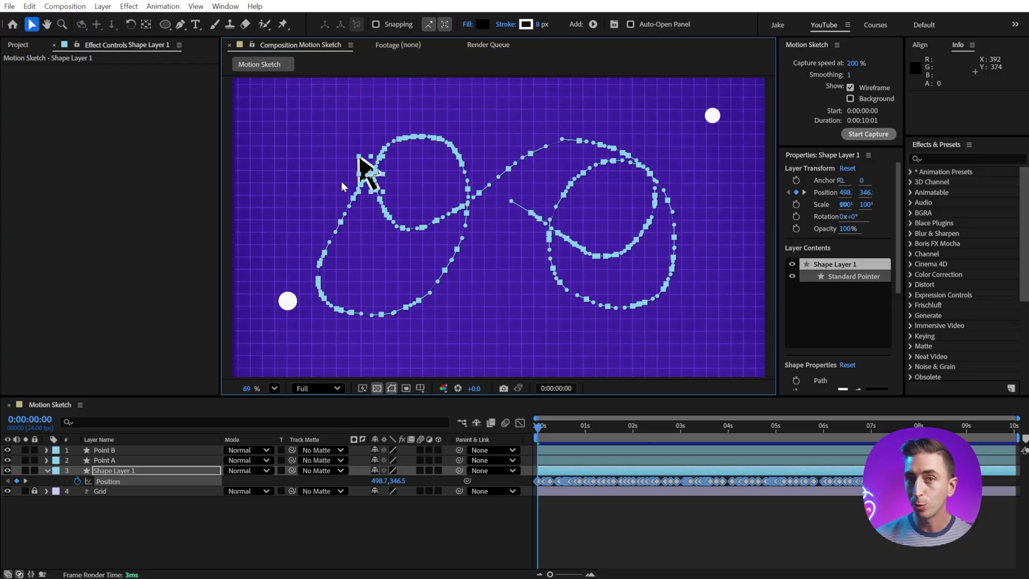
{"action": "key", "text": "space"}
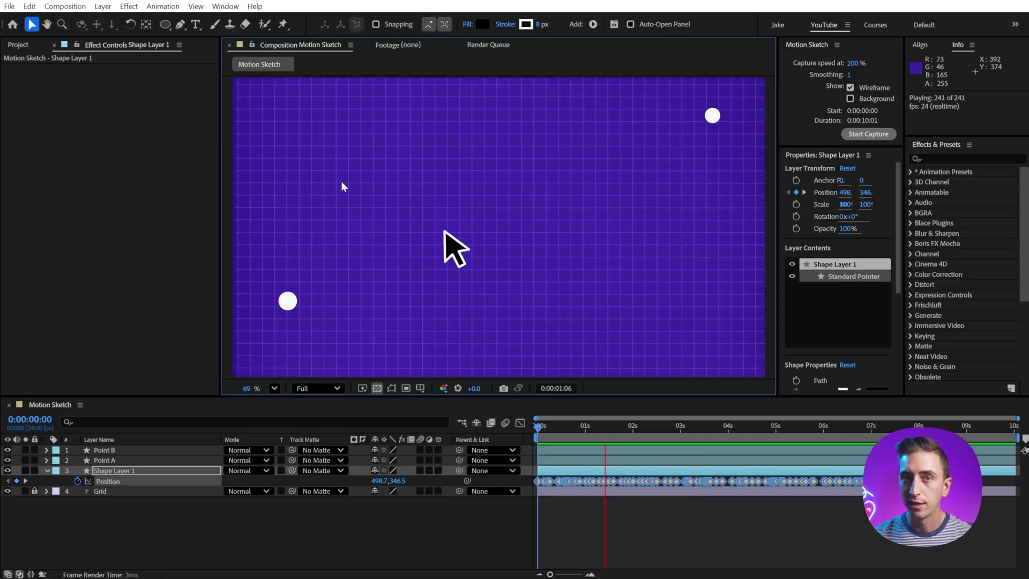
- Stop the preview, return Capture speed to 100%, and undo the 200% sketch
{"action": "key", "text": "space"}
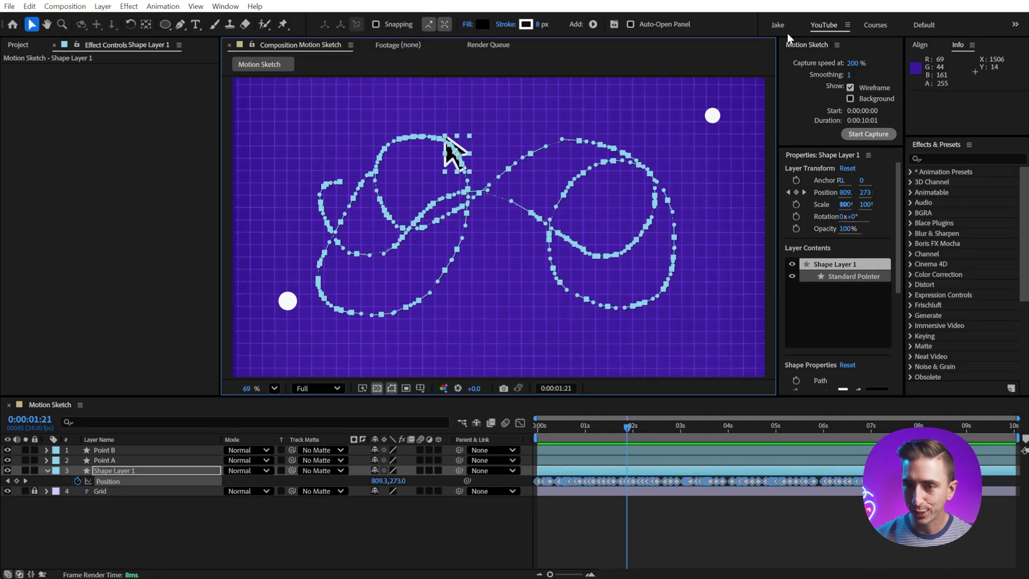
{"action": "left_click", "coordinate": [858, 63]}
{"action": "type", "text": "100"}
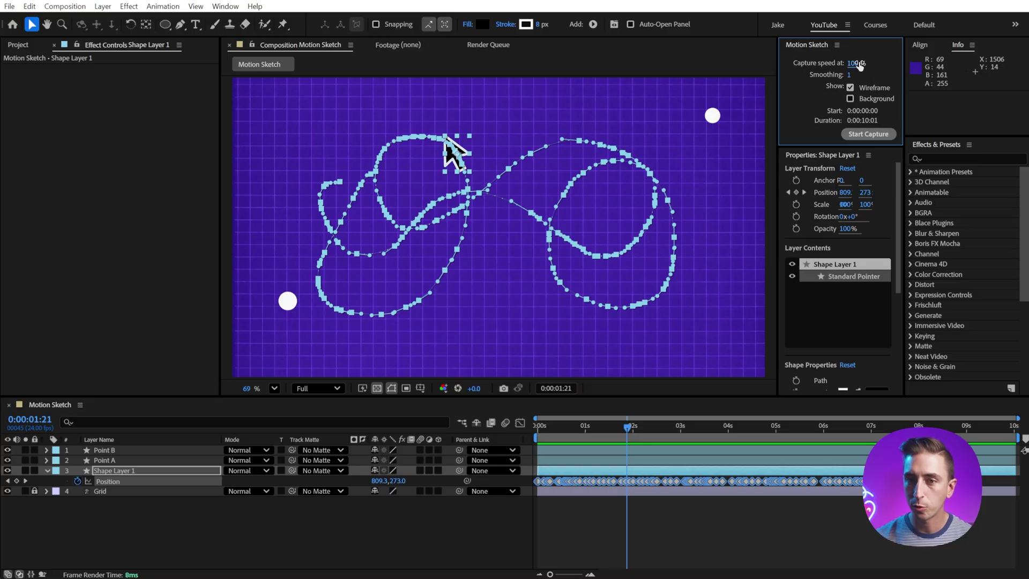
{"action": "key", "text": "Return"}
{"action": "key", "text": "ctrl+z"}
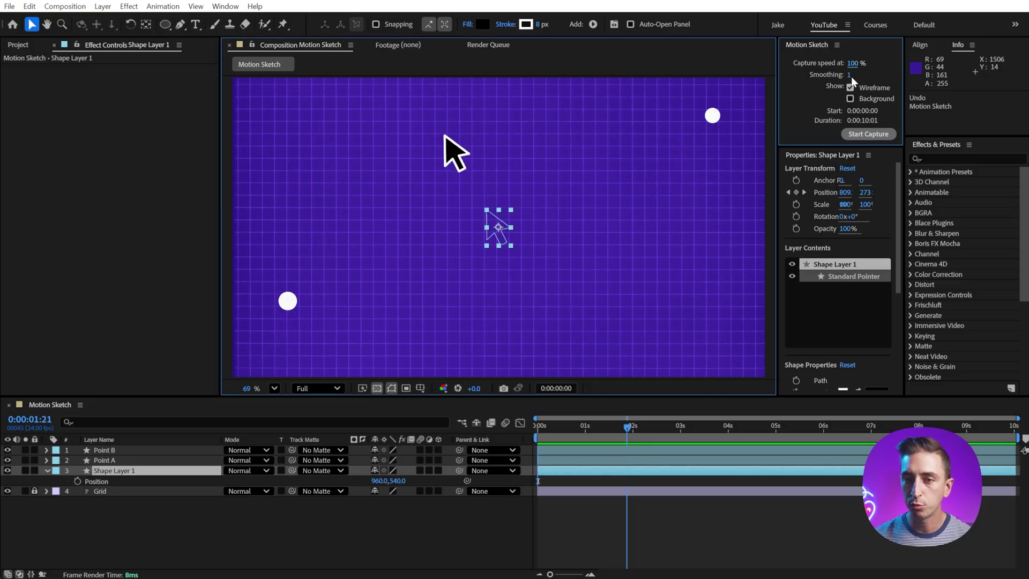
- Set Motion Sketch Smoothing to 0
{"action": "left_click", "coordinate": [848, 76]}
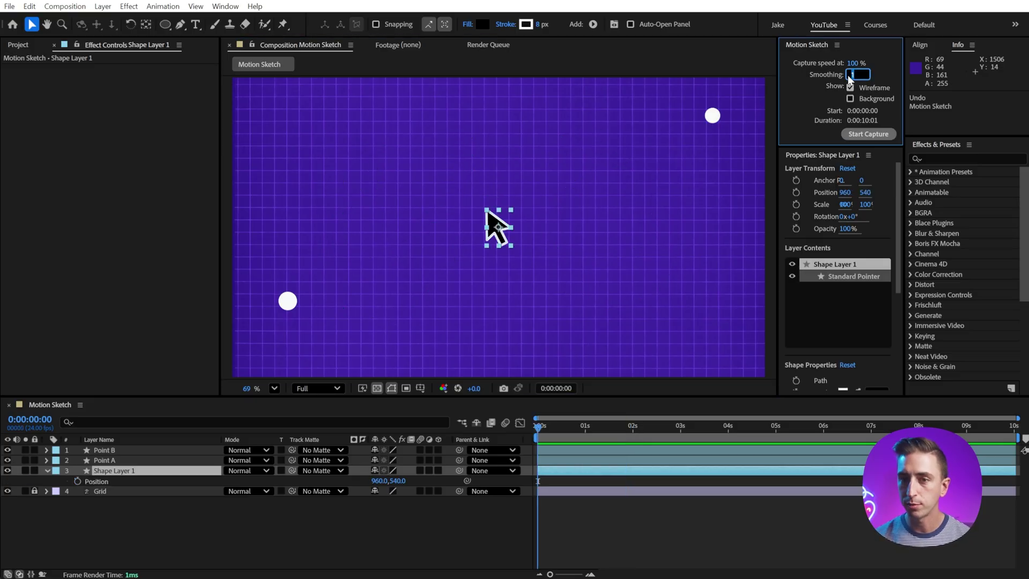
{"action": "type", "text": "0"}
{"action": "key", "text": "Return"}
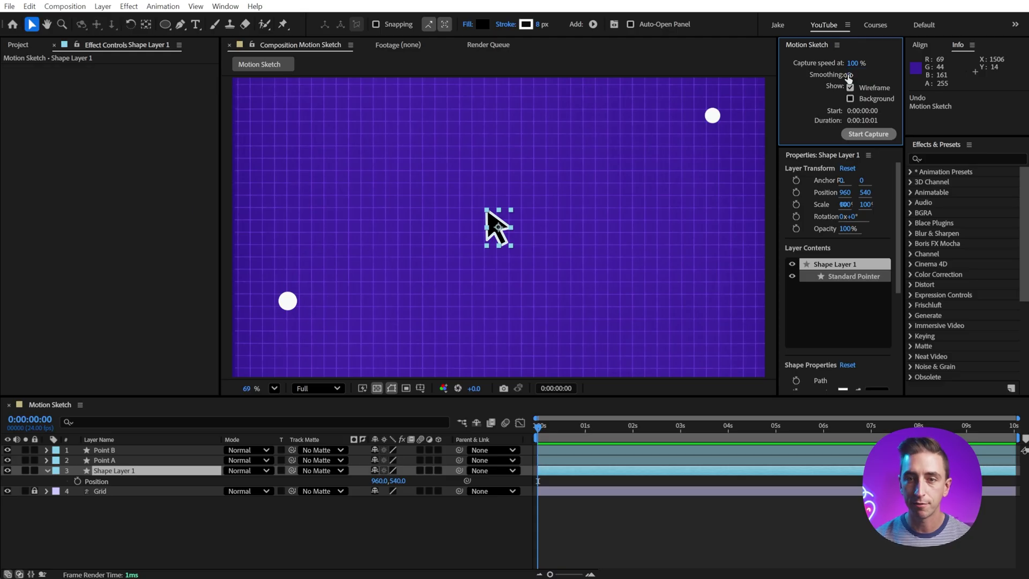
- Sketch a new looping pointer path at 100% speed and preview it
{"action": "left_click", "coordinate": [870, 134]}
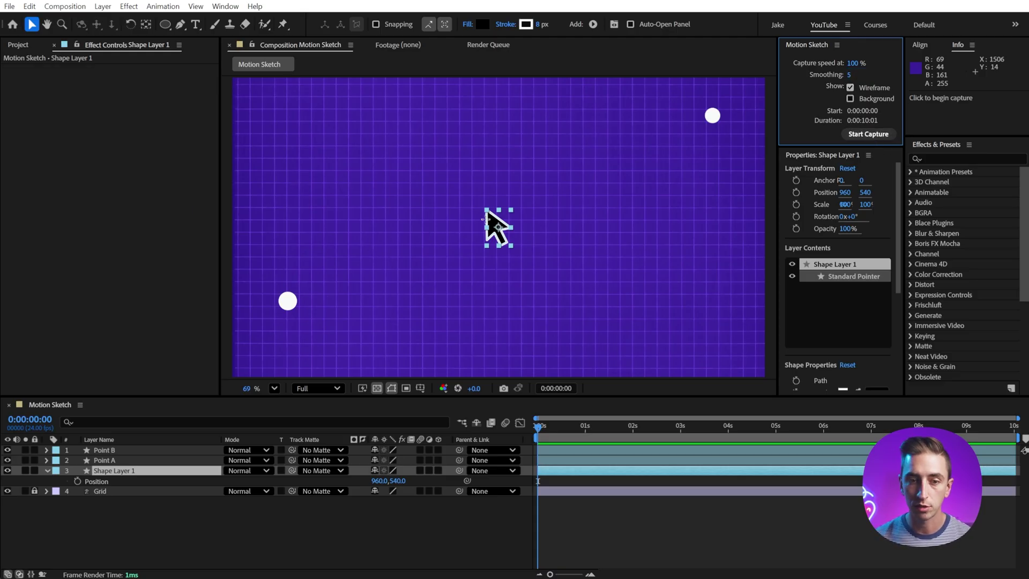
{"action": "mouse_move", "coordinate": [492, 214]}
{"action": "left_mouse_down"}
{"action": "mouse_move", "coordinate": [463, 296]}
{"action": "mouse_move", "coordinate": [370, 318]}
{"action": "mouse_move", "coordinate": [322, 232]}
{"action": "mouse_move", "coordinate": [349, 203]}
{"action": "mouse_move", "coordinate": [412, 261]}
{"action": "mouse_move", "coordinate": [587, 266]}
{"action": "mouse_move", "coordinate": [666, 156]}
{"action": "mouse_move", "coordinate": [601, 155]}
{"action": "mouse_move", "coordinate": [578, 245]}
{"action": "mouse_move", "coordinate": [655, 284]}
{"action": "left_mouse_up"}
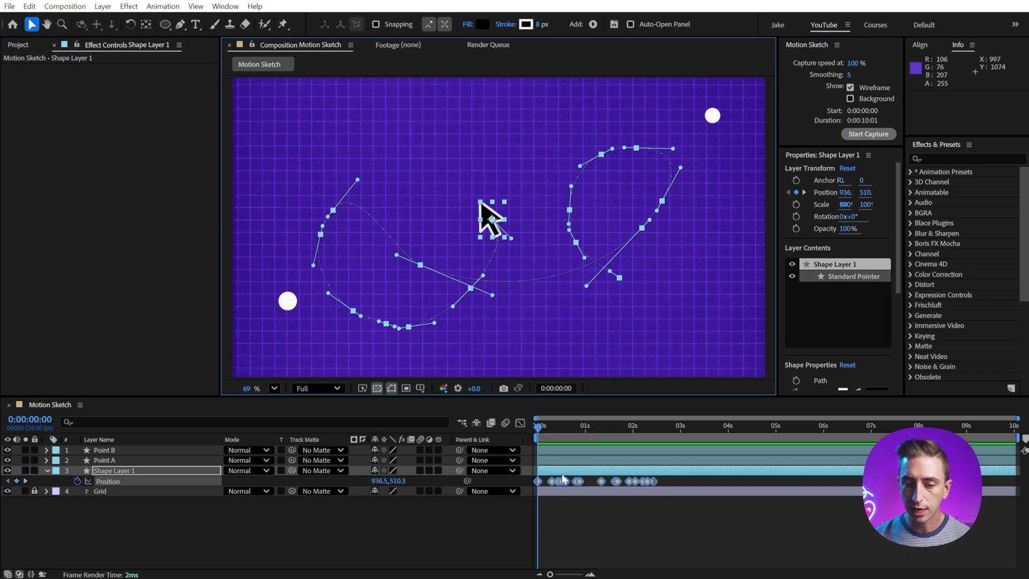
{"action": "key", "text": "space"}
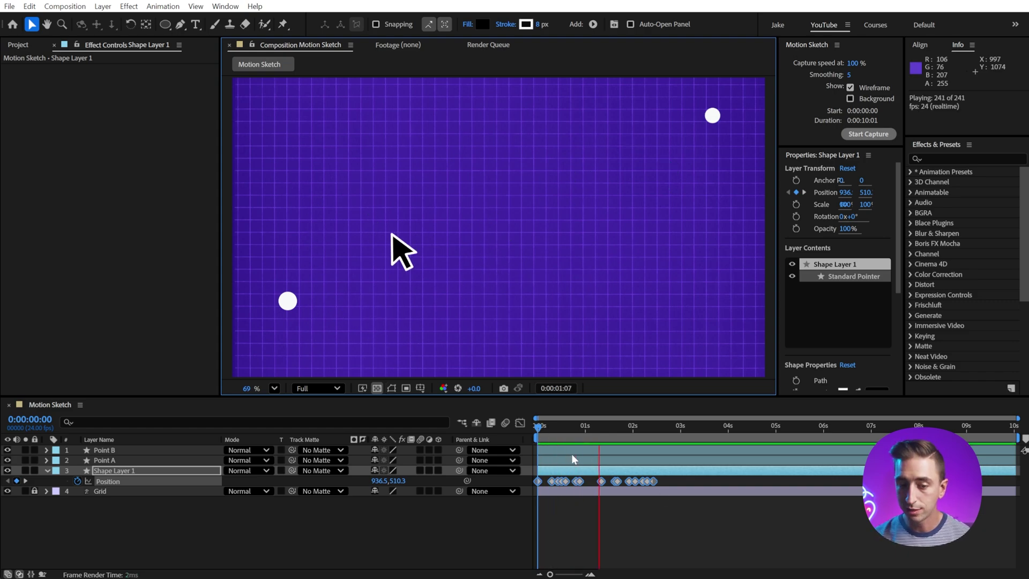
{"action": "key", "text": "space"}
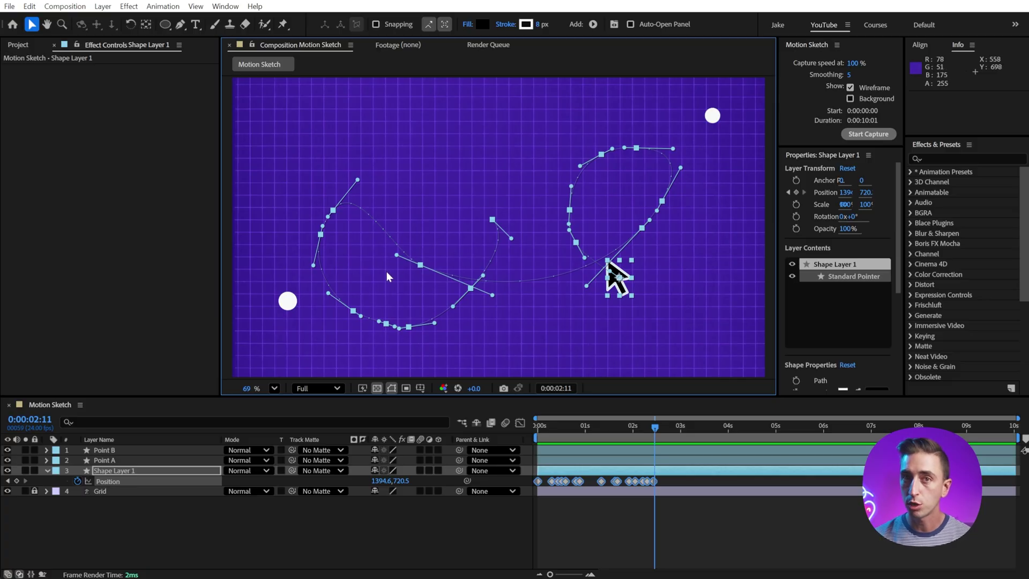
- Raise Smoothing to 700, replace the previous sketch with a new looping path, and preview it
{"action": "left_click_drag", "start_coordinate": [848, 74], "coordinate": [954, 66]}
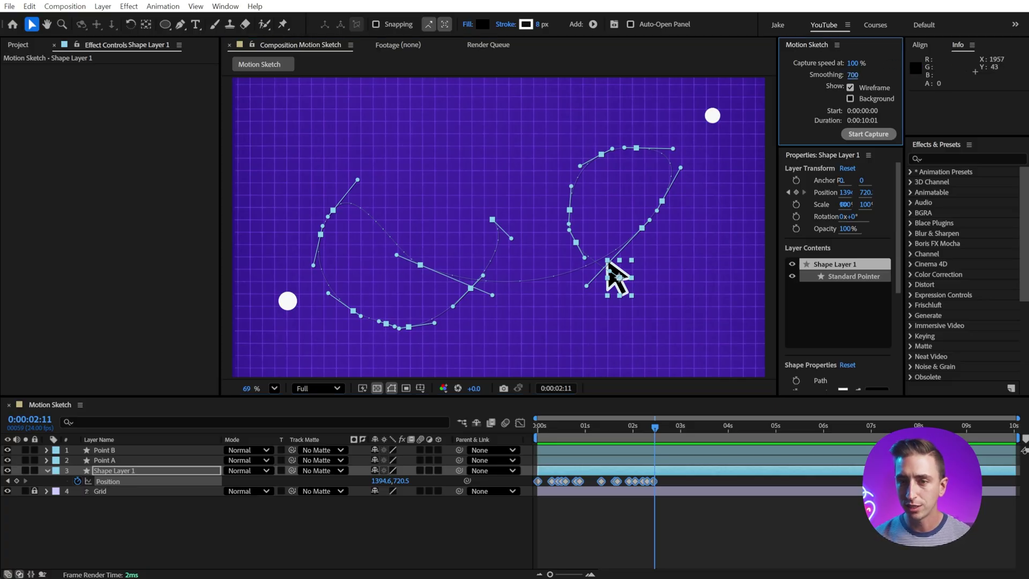
{"action": "key", "text": "ctrl+z"}
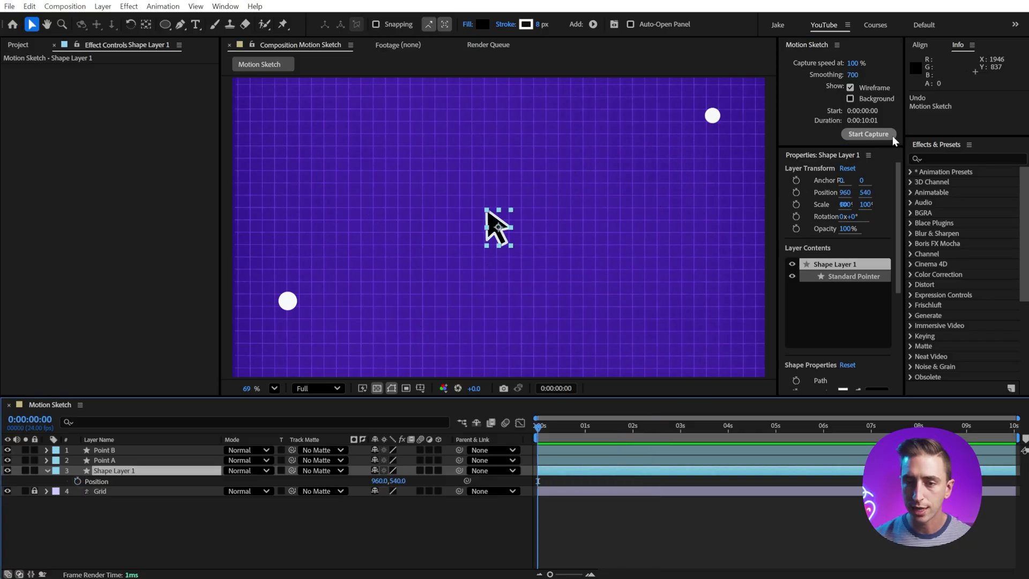
{"action": "left_click", "coordinate": [893, 136]}
{"action": "mouse_move", "coordinate": [491, 222]}
{"action": "left_mouse_down"}
{"action": "mouse_move", "coordinate": [474, 271]}
{"action": "mouse_move", "coordinate": [389, 306]}
{"action": "mouse_move", "coordinate": [308, 208]}
{"action": "mouse_move", "coordinate": [388, 151]}
{"action": "mouse_move", "coordinate": [477, 241]}
{"action": "mouse_move", "coordinate": [616, 266]}
{"action": "mouse_move", "coordinate": [677, 167]}
{"action": "mouse_move", "coordinate": [620, 150]}
{"action": "mouse_move", "coordinate": [585, 209]}
{"action": "mouse_move", "coordinate": [605, 278]}
{"action": "mouse_move", "coordinate": [543, 312]}
{"action": "mouse_move", "coordinate": [462, 271]}
{"action": "left_mouse_up"}
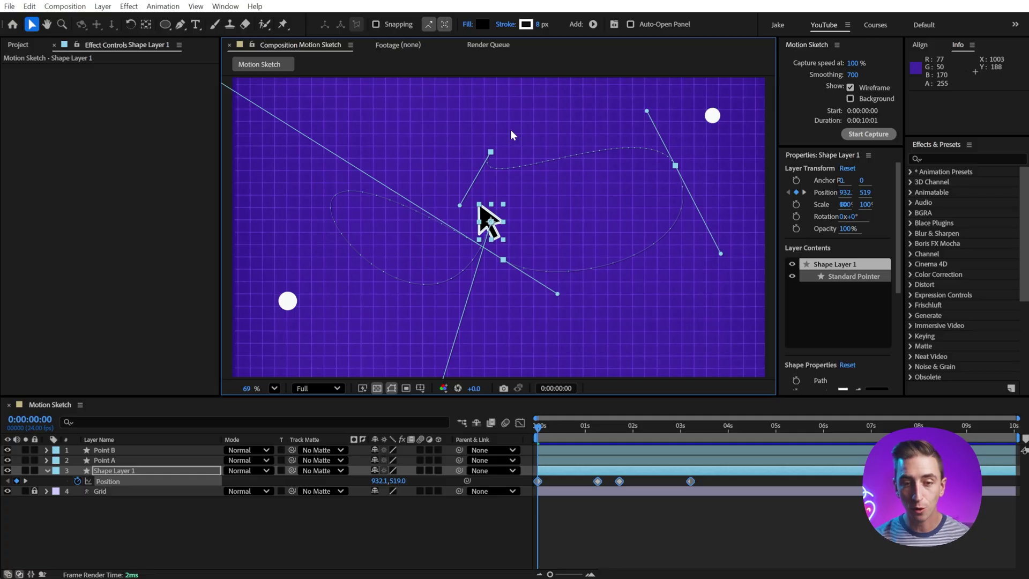
{"action": "key", "text": "space"}
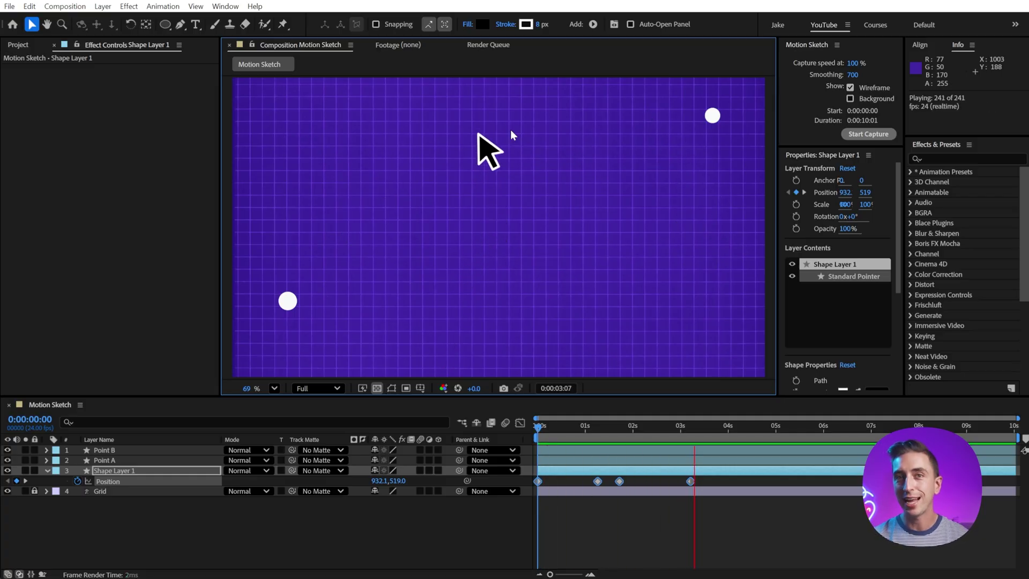
{"action": "key", "text": "space"}
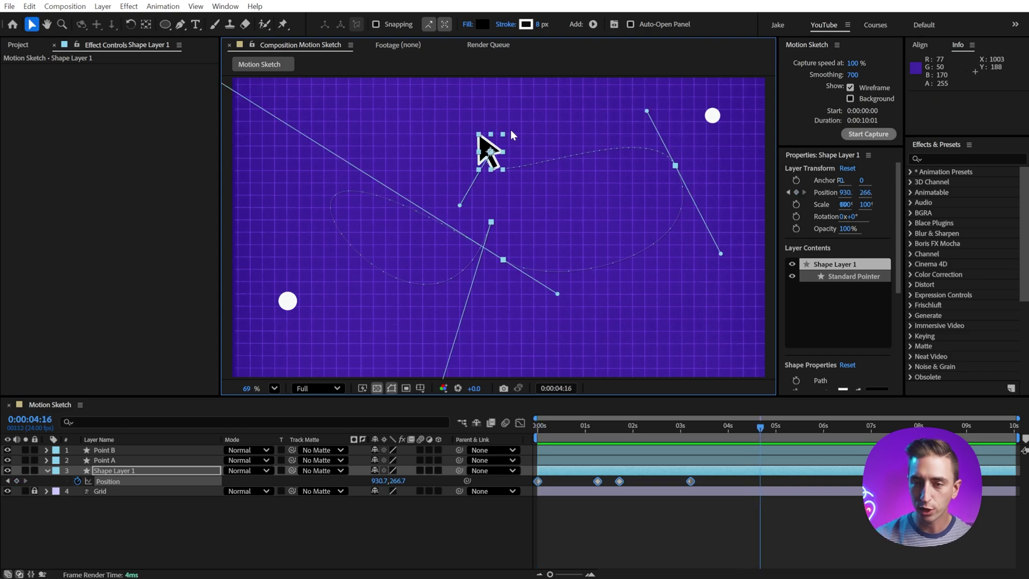
- Lower Smoothing to 232 and sketch a new pointer path
{"action": "mouse_move", "coordinate": [844, 75]}
{"action": "left_mouse_down"}
{"action": "mouse_move", "coordinate": [738, 77]}
{"action": "mouse_move", "coordinate": [661, 102]}
{"action": "left_mouse_up"}
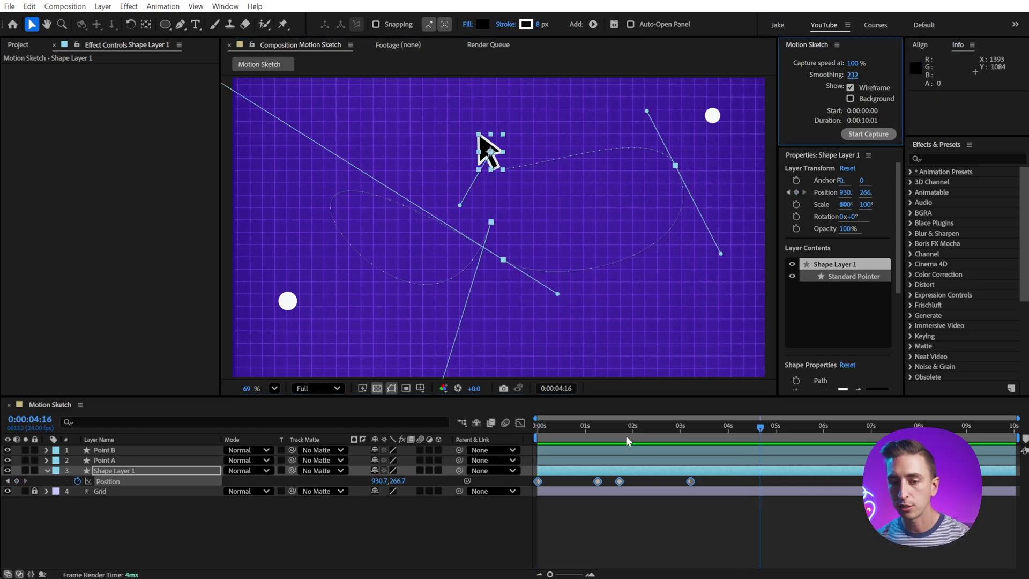
{"action": "left_click", "coordinate": [866, 133]}
{"action": "mouse_move", "coordinate": [636, 207]}
{"action": "left_mouse_down"}
{"action": "mouse_move", "coordinate": [371, 271]}
{"action": "mouse_move", "coordinate": [423, 214]}
{"action": "mouse_move", "coordinate": [662, 203]}
{"action": "mouse_move", "coordinate": [576, 173]}
{"action": "mouse_move", "coordinate": [366, 267]}
{"action": "mouse_move", "coordinate": [449, 182]}
{"action": "mouse_move", "coordinate": [689, 218]}
{"action": "mouse_move", "coordinate": [708, 188]}
{"action": "left_mouse_up"}
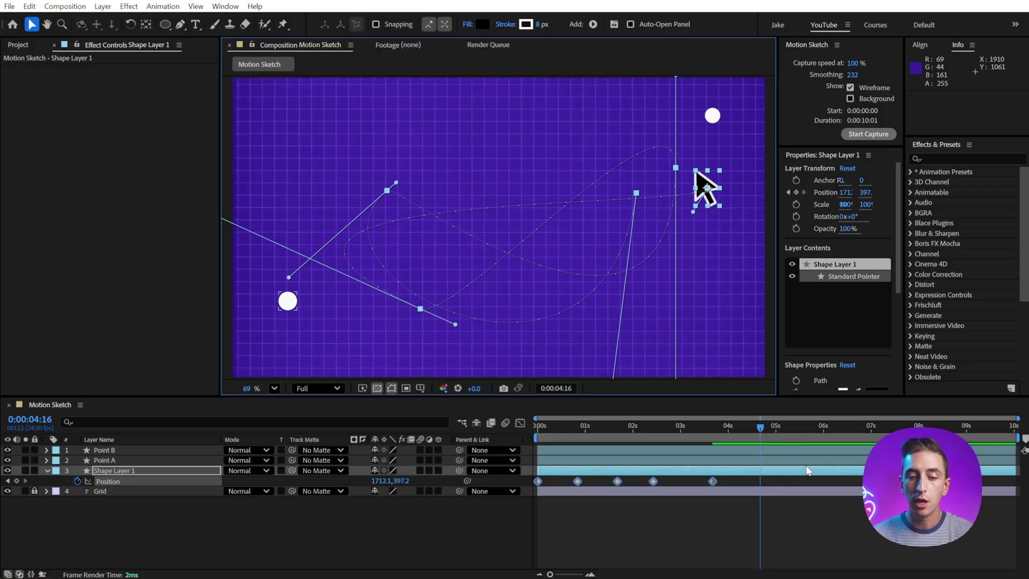
- Move the work area start to 0:00:04:14 and sketch additional motion from there
{"action": "left_click_drag", "start_coordinate": [537, 438], "coordinate": [756, 436]}
{"action": "left_click", "coordinate": [863, 135]}
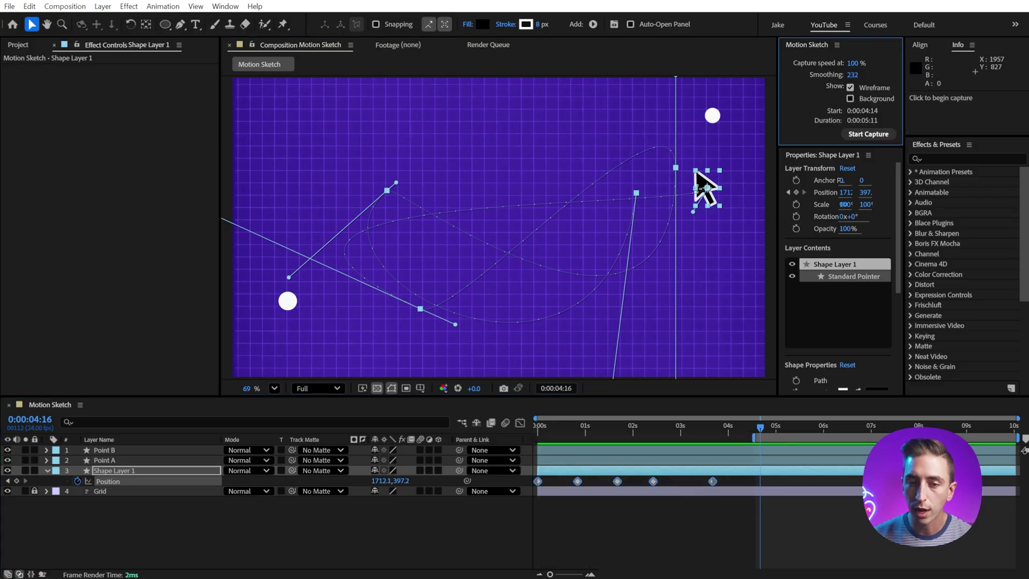
{"action": "mouse_move", "coordinate": [696, 177]}
{"action": "left_mouse_down"}
{"action": "mouse_move", "coordinate": [521, 129]}
{"action": "mouse_move", "coordinate": [450, 297]}
{"action": "mouse_move", "coordinate": [398, 189]}
{"action": "mouse_move", "coordinate": [615, 270]}
{"action": "mouse_move", "coordinate": [542, 290]}
{"action": "mouse_move", "coordinate": [364, 229]}
{"action": "mouse_move", "coordinate": [380, 196]}
{"action": "left_mouse_up"}
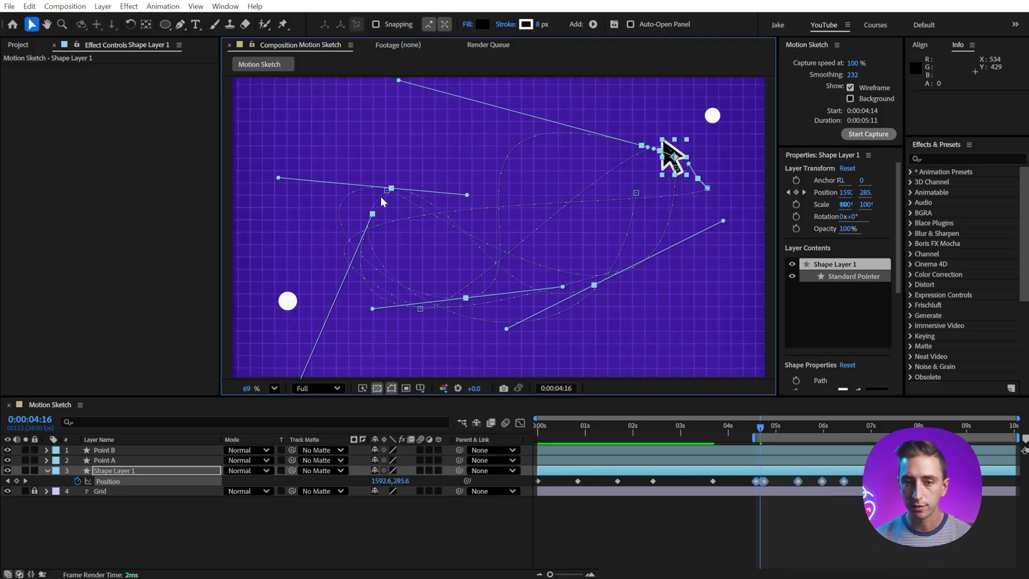
- Preview the pointer animation from the start of the timeline
{"action": "key", "text": "Home"}
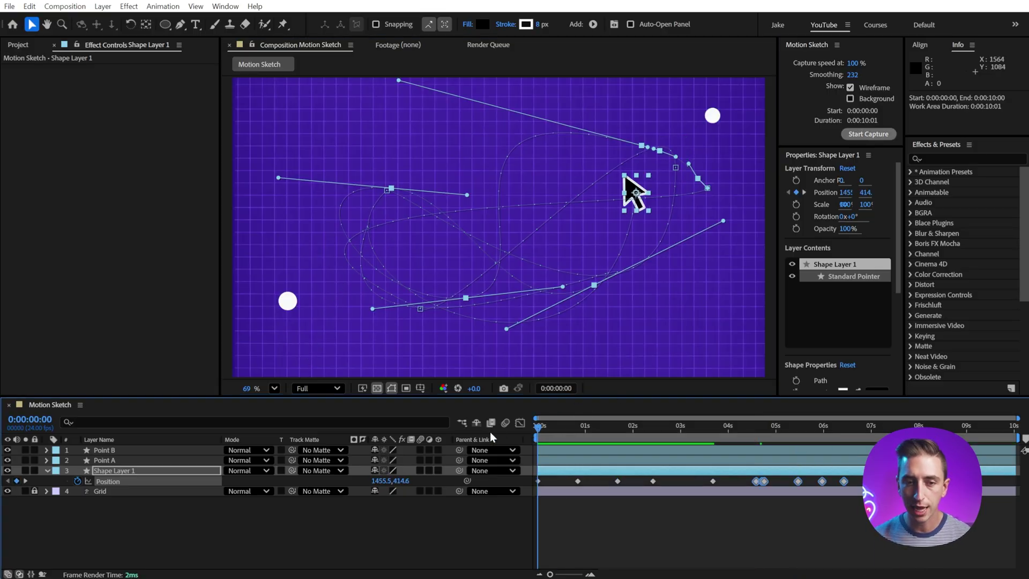
{"action": "key", "text": "space"}
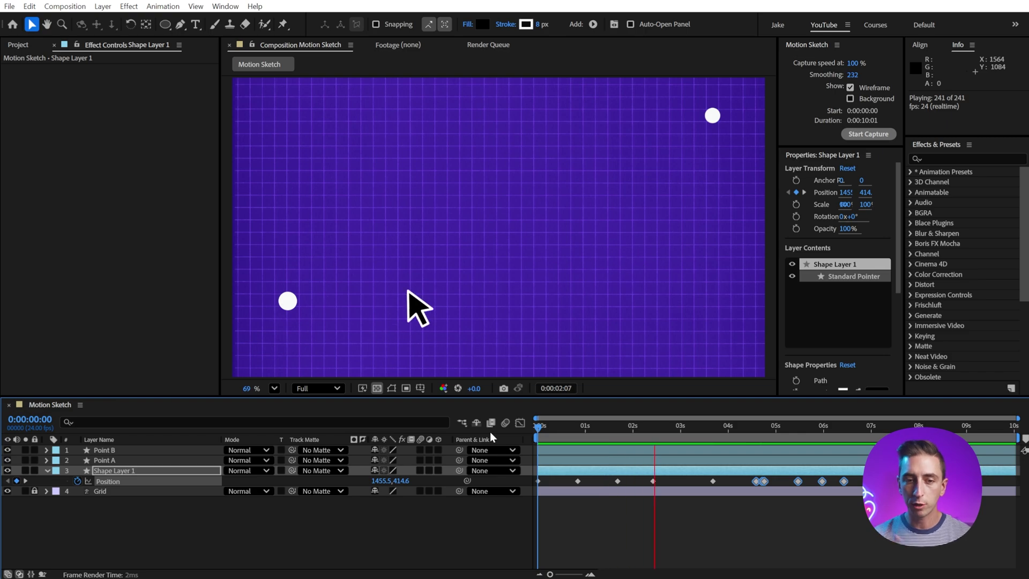
{"action": "key", "text": "space"}
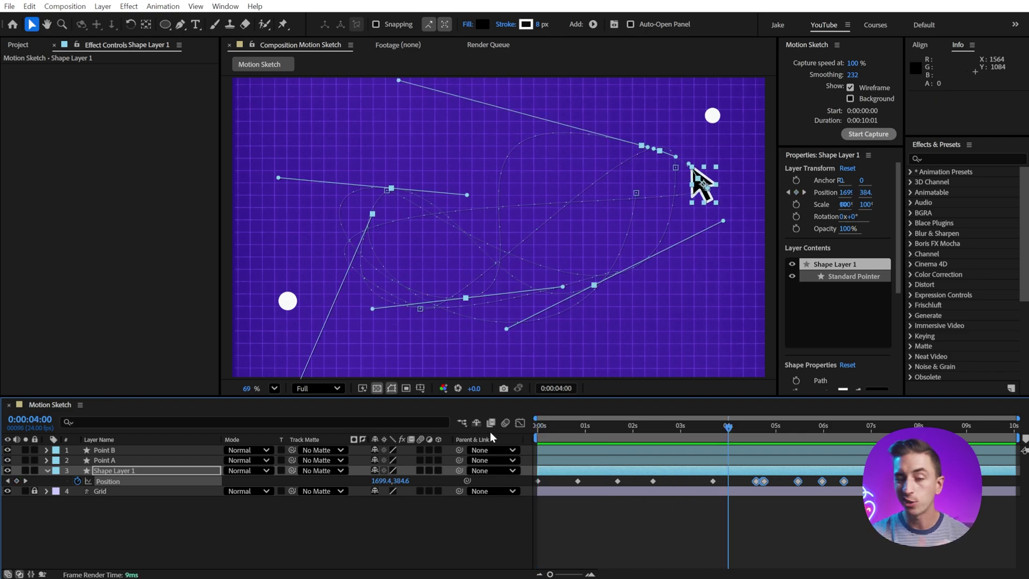
- Sketch a new wavy pointer path and preview it
{"action": "left_click", "coordinate": [878, 135]}
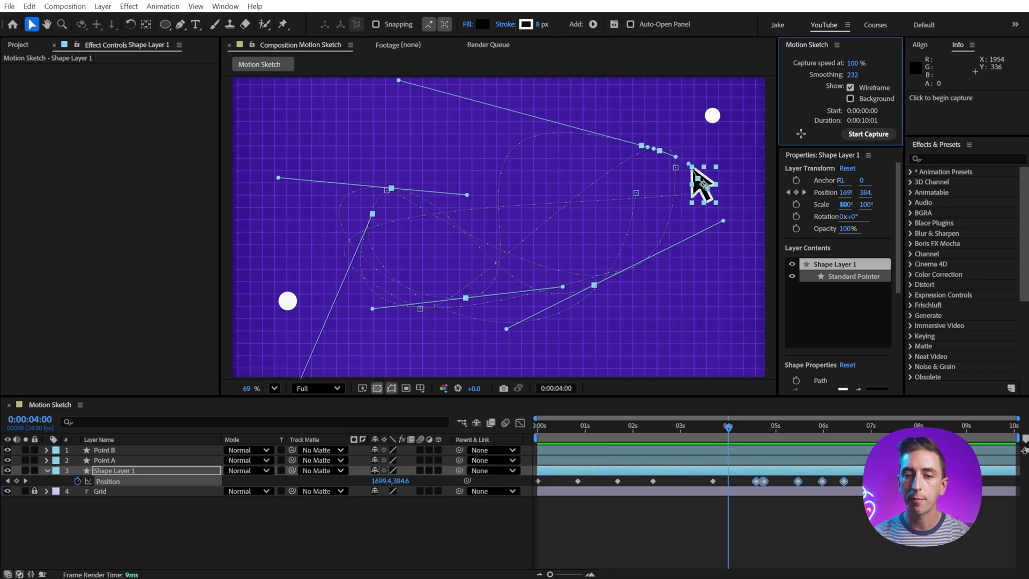
{"action": "mouse_move", "coordinate": [398, 131]}
{"action": "left_mouse_down"}
{"action": "mouse_move", "coordinate": [372, 186]}
{"action": "mouse_move", "coordinate": [386, 246]}
{"action": "mouse_move", "coordinate": [419, 270]}
{"action": "mouse_move", "coordinate": [464, 234]}
{"action": "mouse_move", "coordinate": [515, 153]}
{"action": "mouse_move", "coordinate": [546, 157]}
{"action": "mouse_move", "coordinate": [609, 245]}
{"action": "mouse_move", "coordinate": [667, 239]}
{"action": "mouse_move", "coordinate": [673, 177]}
{"action": "mouse_move", "coordinate": [636, 155]}
{"action": "mouse_move", "coordinate": [559, 252]}
{"action": "mouse_move", "coordinate": [434, 272]}
{"action": "mouse_move", "coordinate": [359, 248]}
{"action": "mouse_move", "coordinate": [324, 220]}
{"action": "mouse_move", "coordinate": [286, 242]}
{"action": "mouse_move", "coordinate": [292, 285]}
{"action": "mouse_move", "coordinate": [381, 315]}
{"action": "mouse_move", "coordinate": [524, 307]}
{"action": "left_mouse_up"}
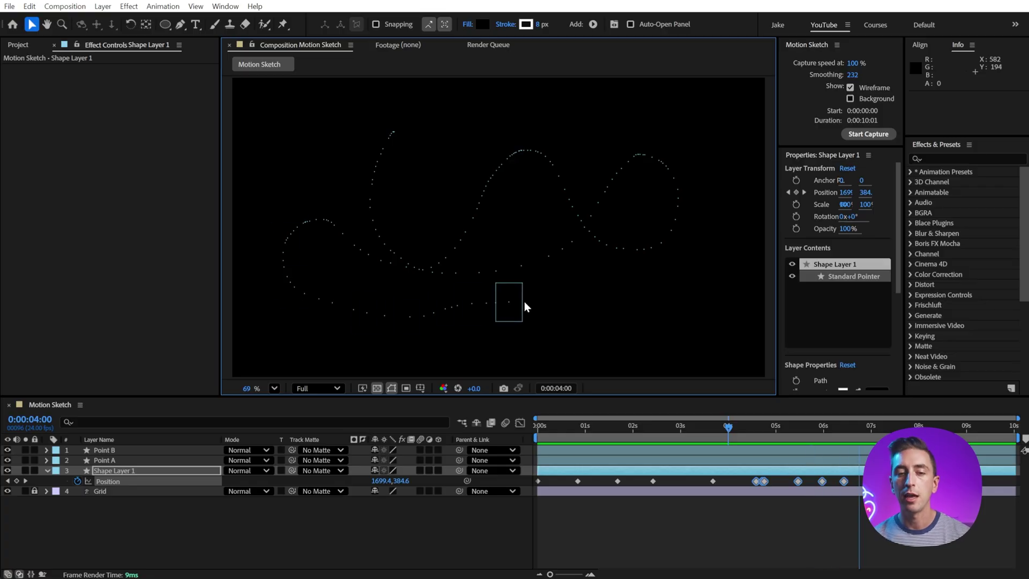
{"action": "left_click_drag", "start_coordinate": [676, 330], "coordinate": [678, 331]}
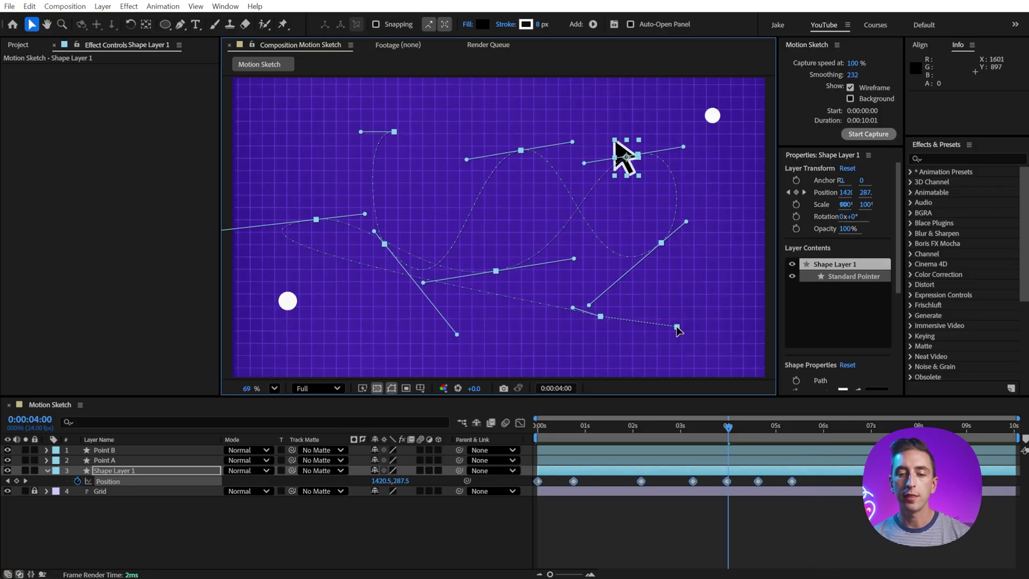
{"action": "key", "text": "space"}
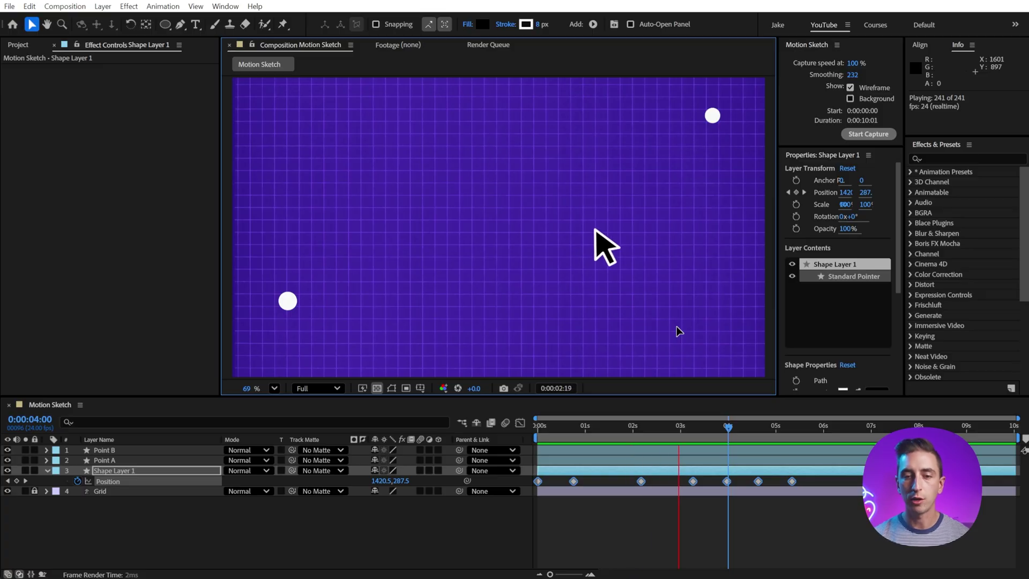
{"action": "key", "text": "ctrl+shift+z"}
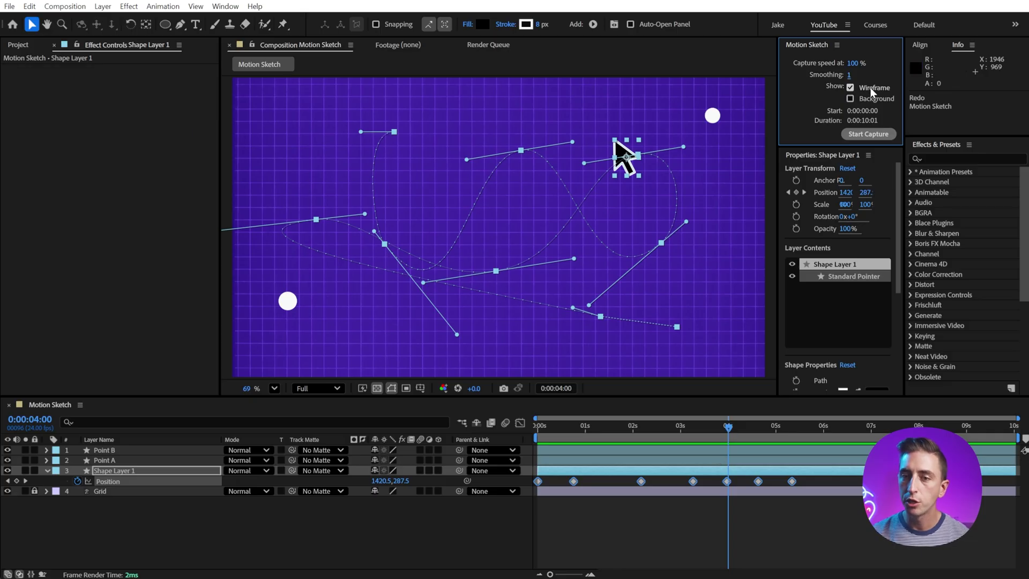
- Record two Smoothing 1 Motion Sketch passes, the second with Background shown, circling both white dots
{"action": "left_click", "coordinate": [863, 134]}
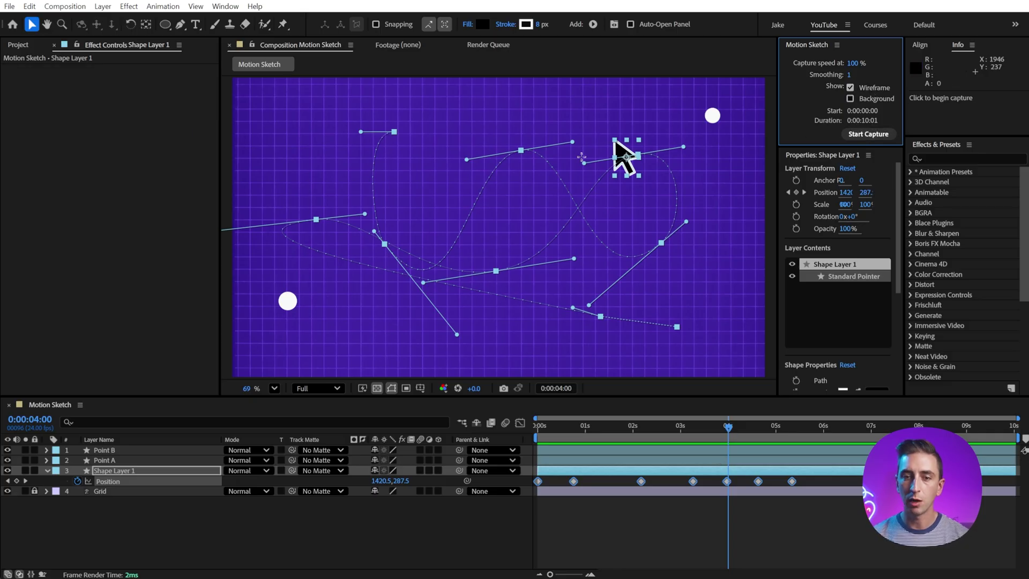
{"action": "mouse_move", "coordinate": [545, 157]}
{"action": "left_mouse_down"}
{"action": "mouse_move", "coordinate": [462, 240]}
{"action": "mouse_move", "coordinate": [374, 233]}
{"action": "mouse_move", "coordinate": [377, 155]}
{"action": "mouse_move", "coordinate": [587, 219]}
{"action": "mouse_move", "coordinate": [603, 164]}
{"action": "mouse_move", "coordinate": [540, 242]}
{"action": "mouse_move", "coordinate": [431, 277]}
{"action": "mouse_move", "coordinate": [355, 194]}
{"action": "mouse_move", "coordinate": [458, 197]}
{"action": "mouse_move", "coordinate": [630, 236]}
{"action": "mouse_move", "coordinate": [630, 173]}
{"action": "mouse_move", "coordinate": [554, 266]}
{"action": "mouse_move", "coordinate": [474, 260]}
{"action": "mouse_move", "coordinate": [565, 209]}
{"action": "mouse_move", "coordinate": [654, 274]}
{"action": "left_mouse_up"}
{"action": "left_click", "coordinate": [851, 99]}
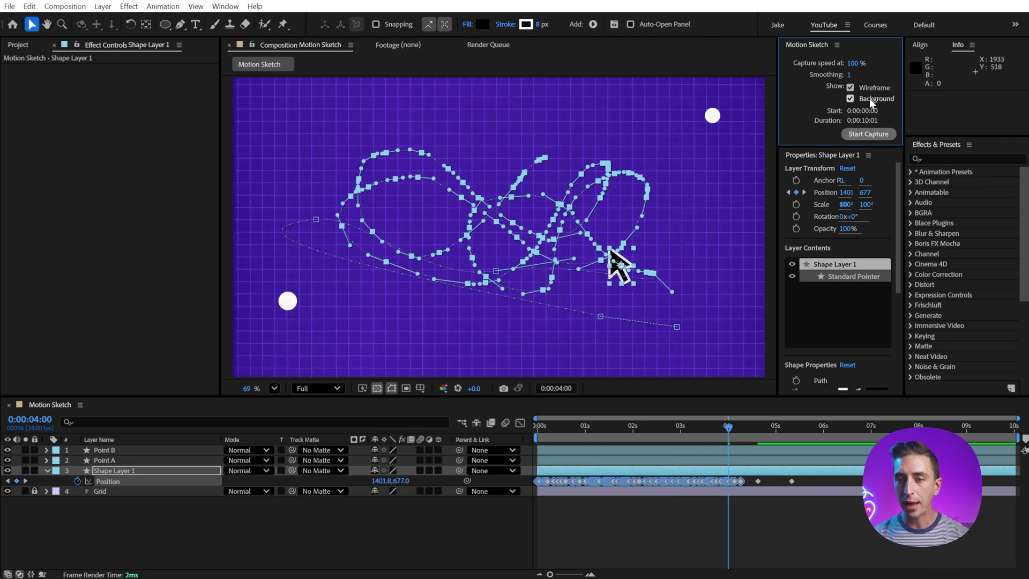
{"action": "left_click", "coordinate": [872, 135]}
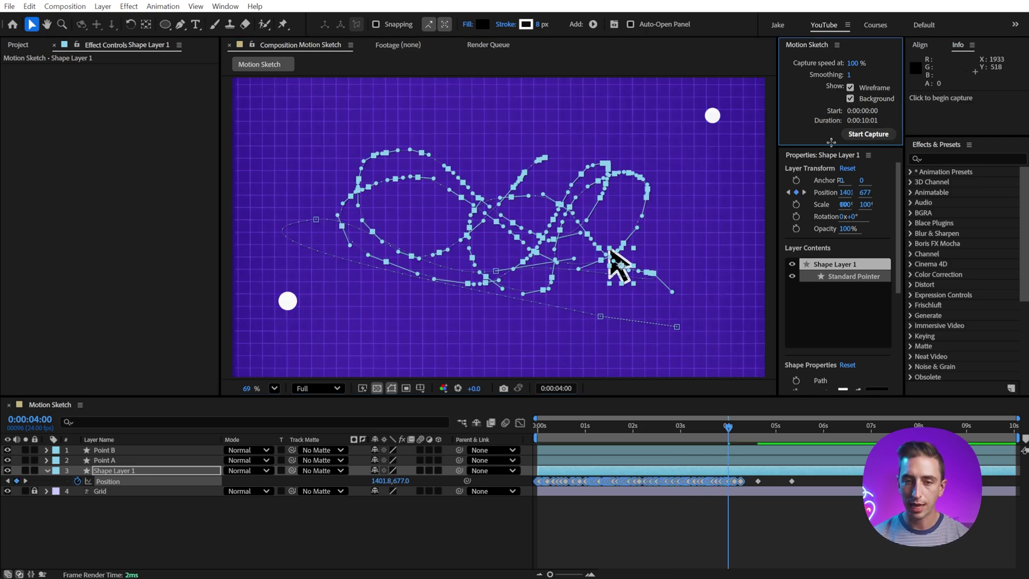
{"action": "mouse_move", "coordinate": [524, 210]}
{"action": "left_mouse_down"}
{"action": "mouse_move", "coordinate": [452, 159]}
{"action": "mouse_move", "coordinate": [394, 152]}
{"action": "mouse_move", "coordinate": [373, 174]}
{"action": "mouse_move", "coordinate": [373, 265]}
{"action": "mouse_move", "coordinate": [346, 338]}
{"action": "mouse_move", "coordinate": [300, 354]}
{"action": "mouse_move", "coordinate": [262, 326]}
{"action": "mouse_move", "coordinate": [264, 274]}
{"action": "mouse_move", "coordinate": [312, 254]}
{"action": "mouse_move", "coordinate": [380, 288]}
{"action": "mouse_move", "coordinate": [529, 321]}
{"action": "mouse_move", "coordinate": [681, 273]}
{"action": "mouse_move", "coordinate": [767, 173]}
{"action": "mouse_move", "coordinate": [754, 100]}
{"action": "mouse_move", "coordinate": [718, 78]}
{"action": "mouse_move", "coordinate": [683, 88]}
{"action": "mouse_move", "coordinate": [678, 129]}
{"action": "mouse_move", "coordinate": [695, 191]}
{"action": "mouse_move", "coordinate": [636, 295]}
{"action": "mouse_move", "coordinate": [510, 292]}
{"action": "mouse_move", "coordinate": [392, 199]}
{"action": "mouse_move", "coordinate": [333, 213]}
{"action": "mouse_move", "coordinate": [276, 258]}
{"action": "mouse_move", "coordinate": [261, 310]}
{"action": "mouse_move", "coordinate": [405, 340]}
{"action": "mouse_move", "coordinate": [462, 202]}
{"action": "left_mouse_up"}
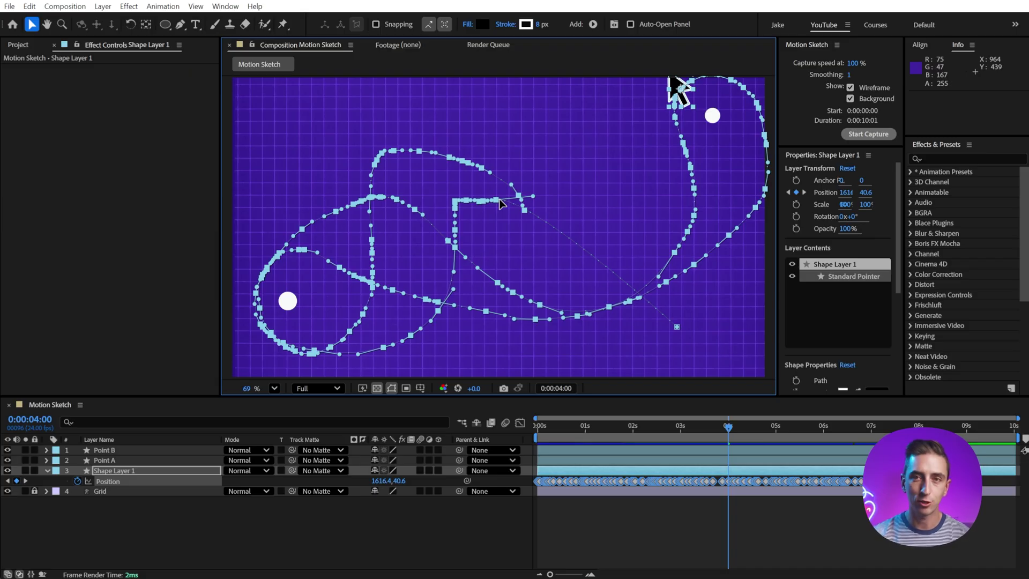
- Record a new looping Smoothing 1 sketch with Wireframe off, then re-enable Wireframe
{"action": "left_click", "coordinate": [868, 86]}
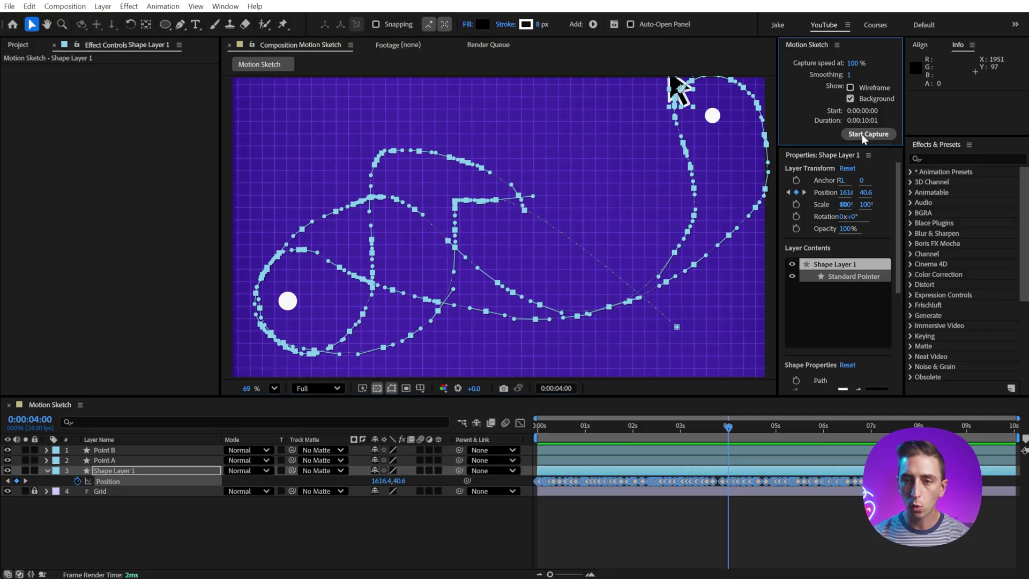
{"action": "left_click", "coordinate": [883, 137]}
{"action": "mouse_move", "coordinate": [572, 97]}
{"action": "left_mouse_down"}
{"action": "mouse_move", "coordinate": [327, 300]}
{"action": "mouse_move", "coordinate": [346, 165]}
{"action": "mouse_move", "coordinate": [516, 262]}
{"action": "mouse_move", "coordinate": [645, 164]}
{"action": "mouse_move", "coordinate": [609, 220]}
{"action": "mouse_move", "coordinate": [526, 297]}
{"action": "mouse_move", "coordinate": [305, 232]}
{"action": "mouse_move", "coordinate": [523, 323]}
{"action": "left_mouse_up"}
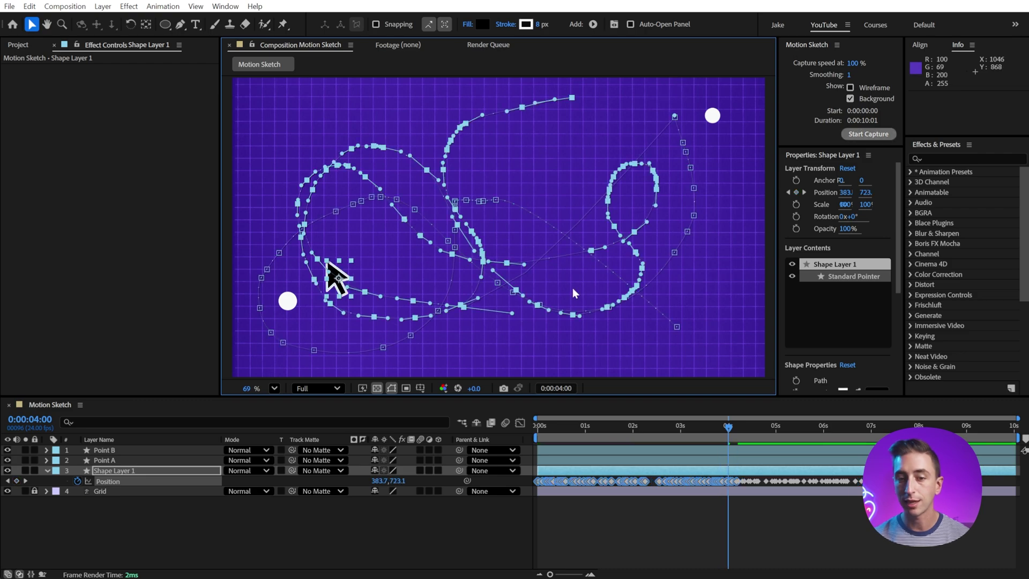
{"action": "left_click", "coordinate": [856, 86]}
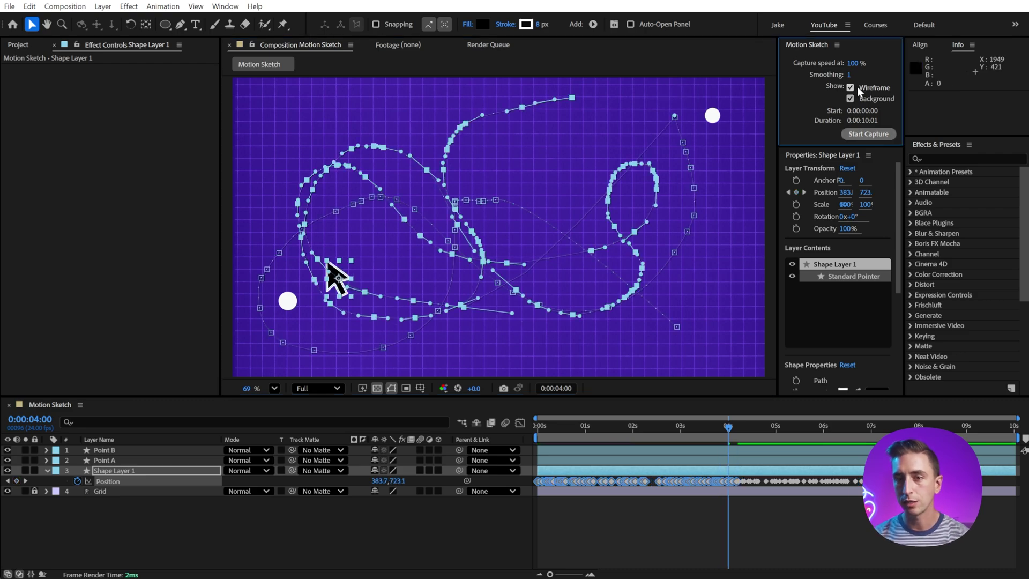
- Preview the new pointer animation from the start of the timeline, twice
{"action": "key", "text": "Home"}
{"action": "key", "text": "space"}
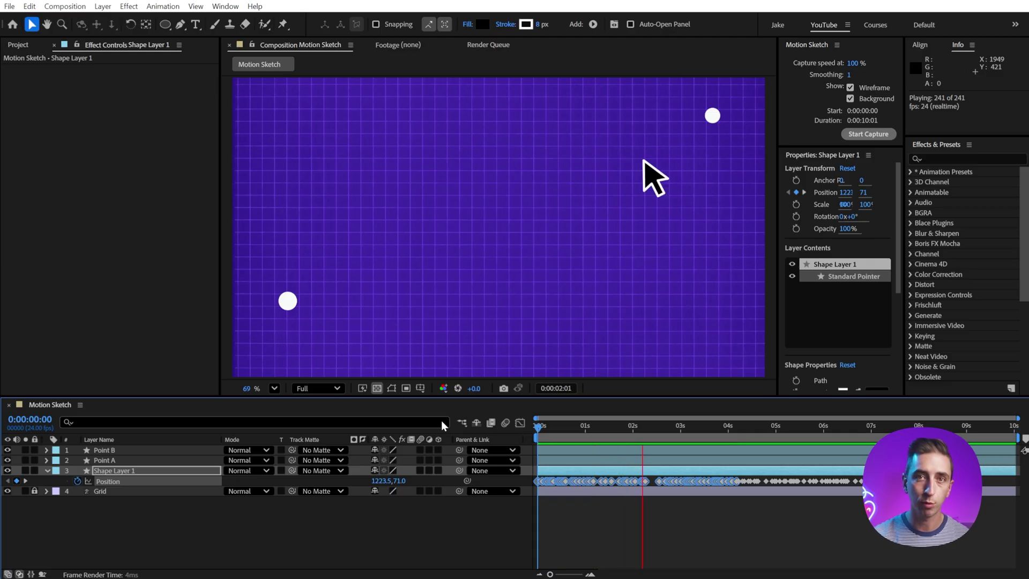
{"action": "key", "text": "space"}
{"action": "key", "text": "Home"}
{"action": "key", "text": "space"}
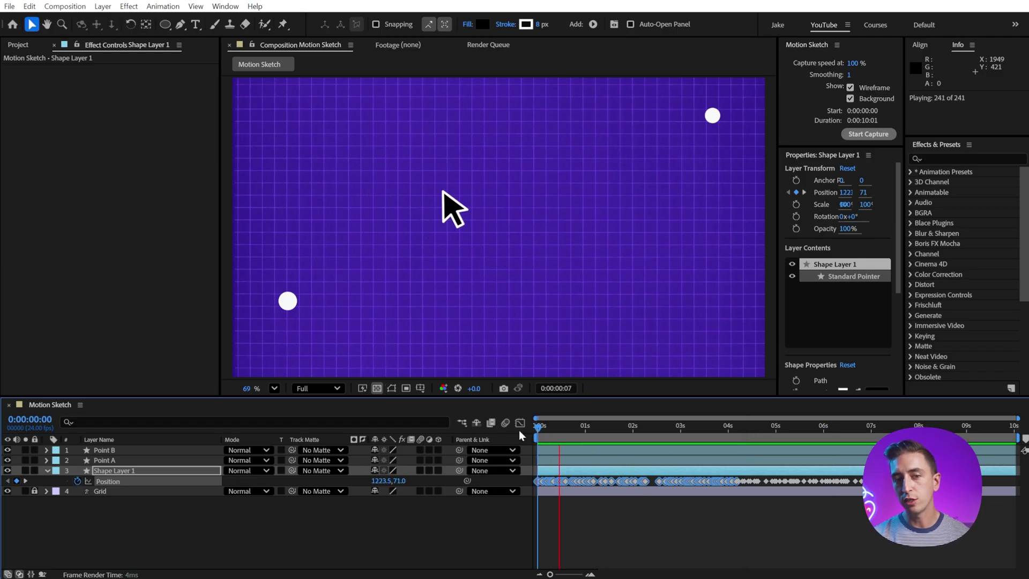
{"action": "key", "text": "space"}
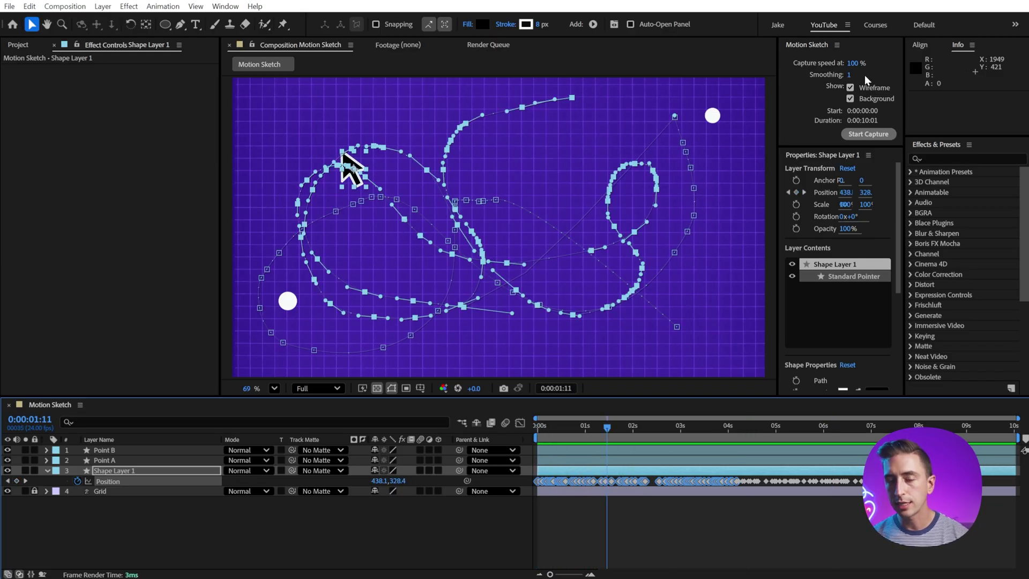